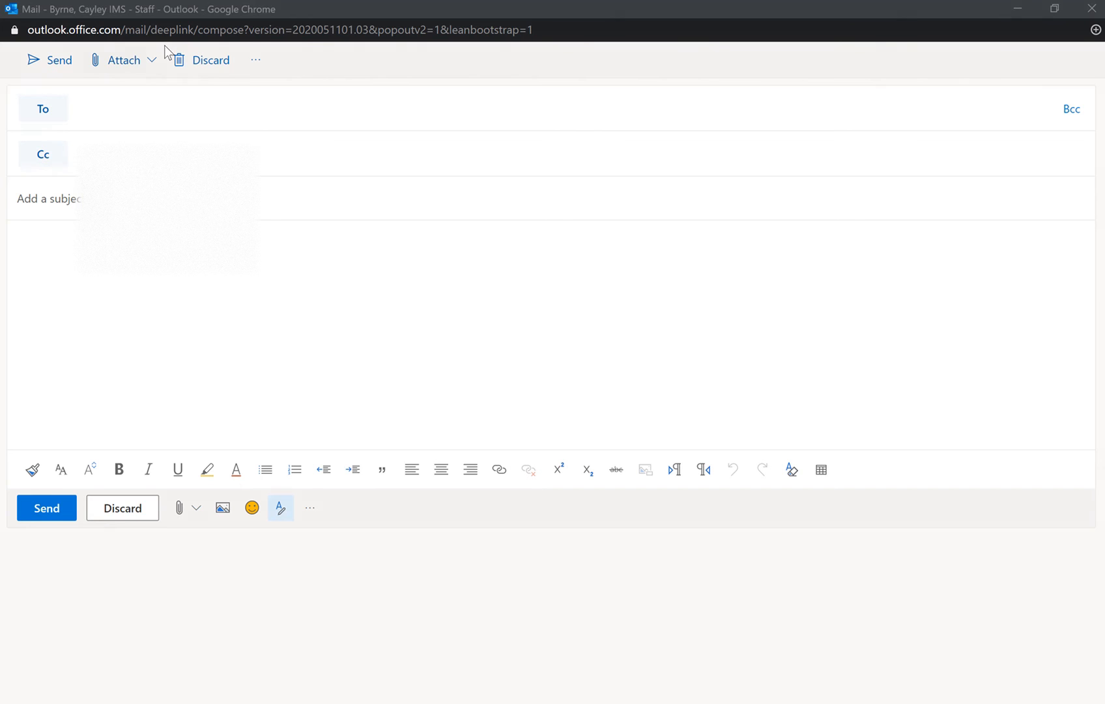
Step: Attach the Late Work Channel Template presentation from this computer's Documents folder to the new email
{"action": "left_click", "coordinate": [149, 63]}
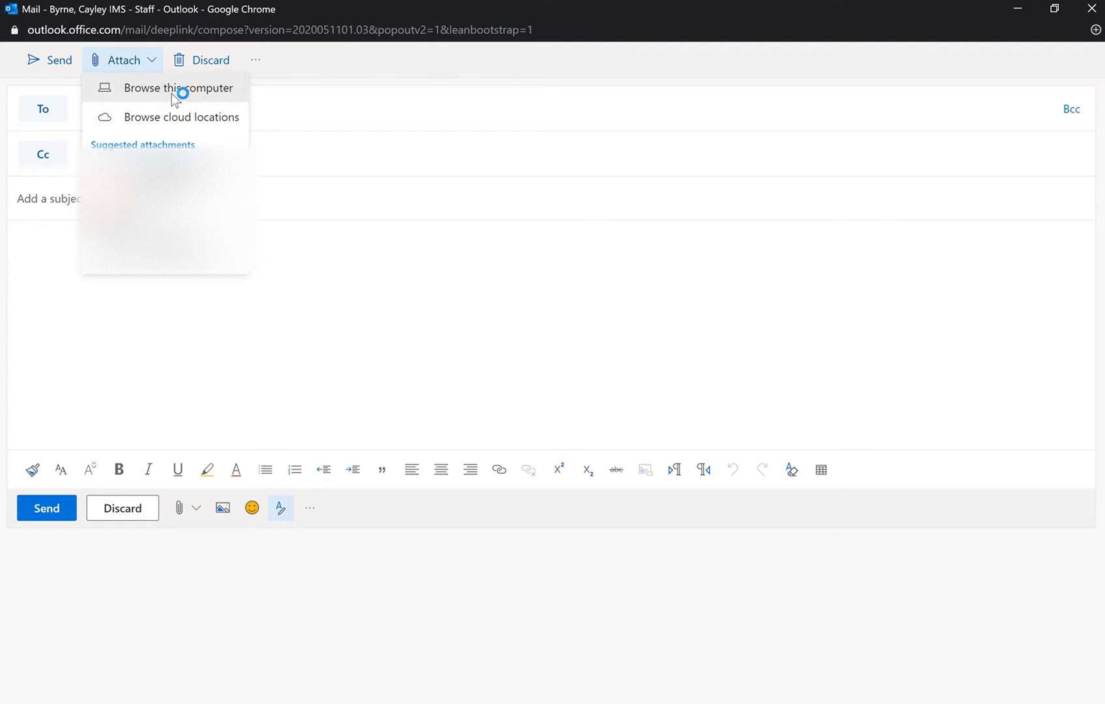
{"action": "left_click", "coordinate": [171, 91]}
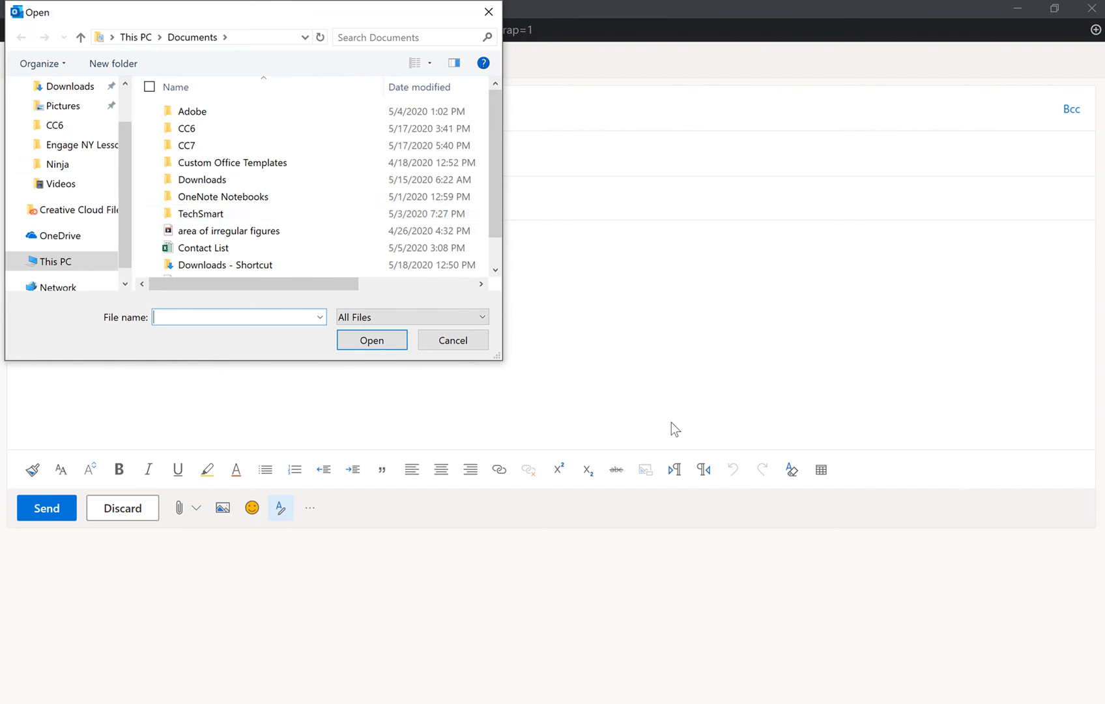
{"action": "scroll", "coordinate": [247, 218], "scroll_direction": "down", "scroll_amount": 1}
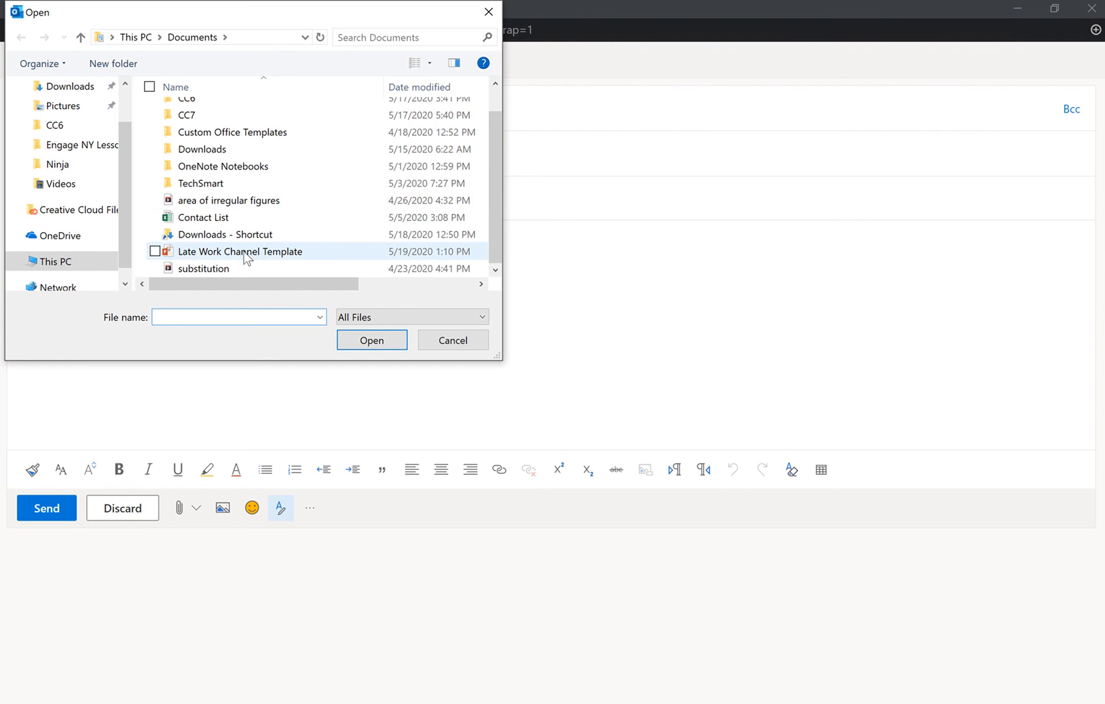
{"action": "left_click", "coordinate": [206, 255]}
{"action": "left_click", "coordinate": [373, 341]}
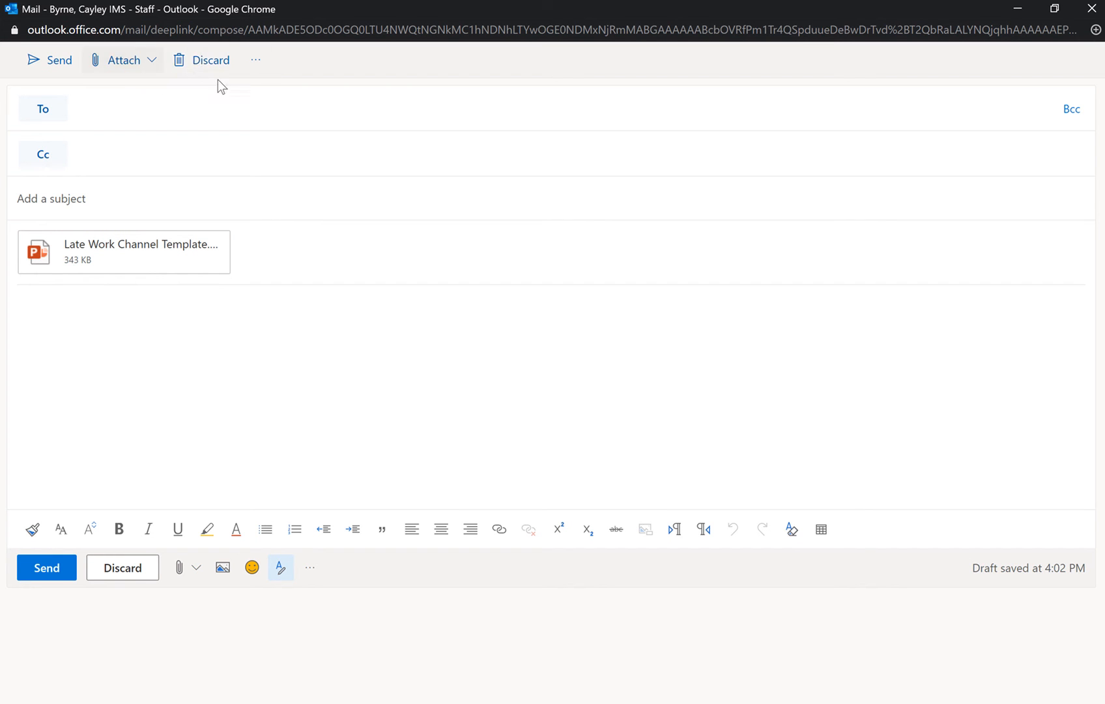
Step: Examine the additional message options and the suggested contacts for the To and Cc recipients
{"action": "left_click", "coordinate": [255, 63]}
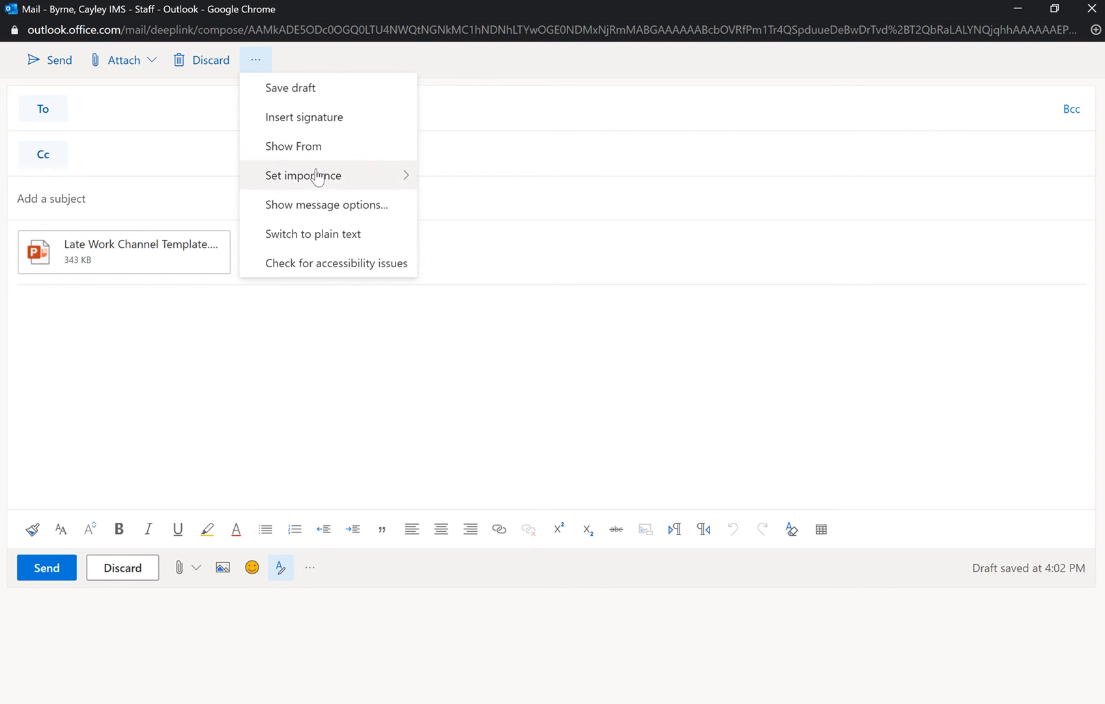
{"action": "mouse_move", "coordinate": [409, 176]}
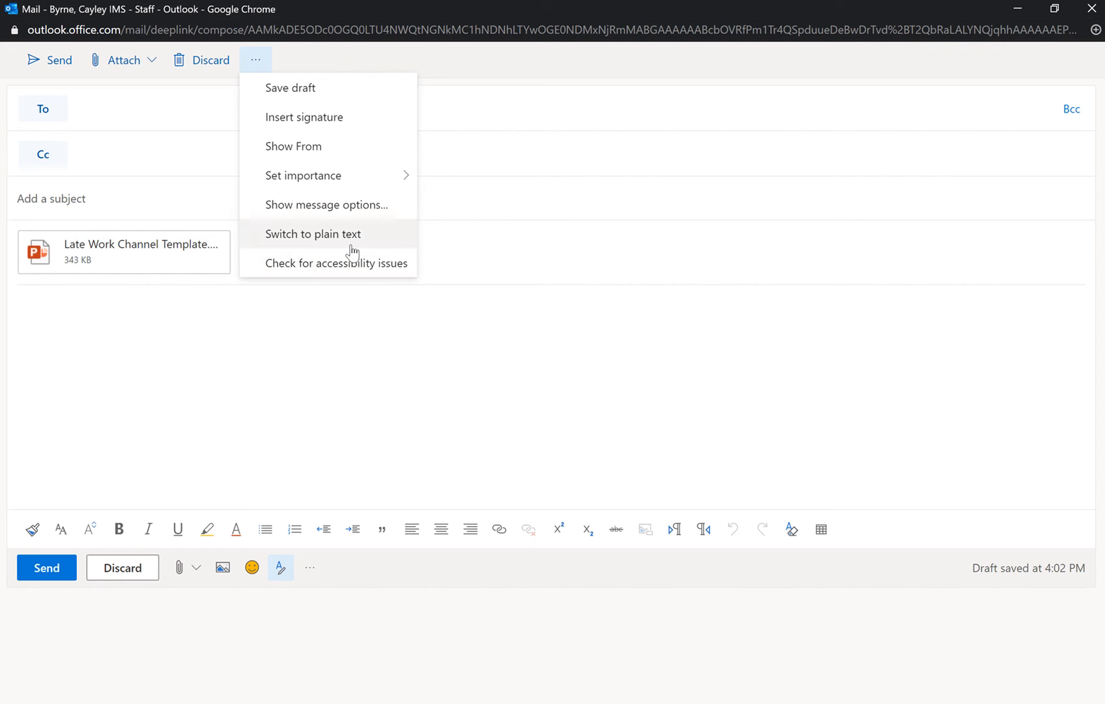
{"action": "left_click", "coordinate": [395, 331]}
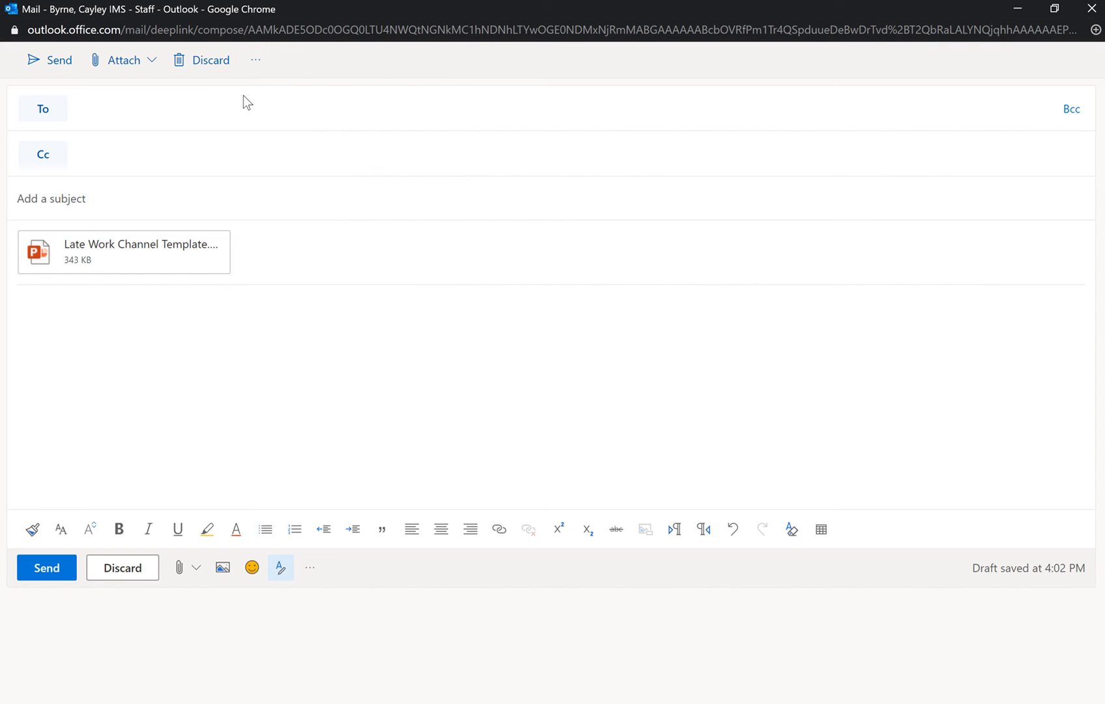
{"action": "left_click", "coordinate": [254, 62]}
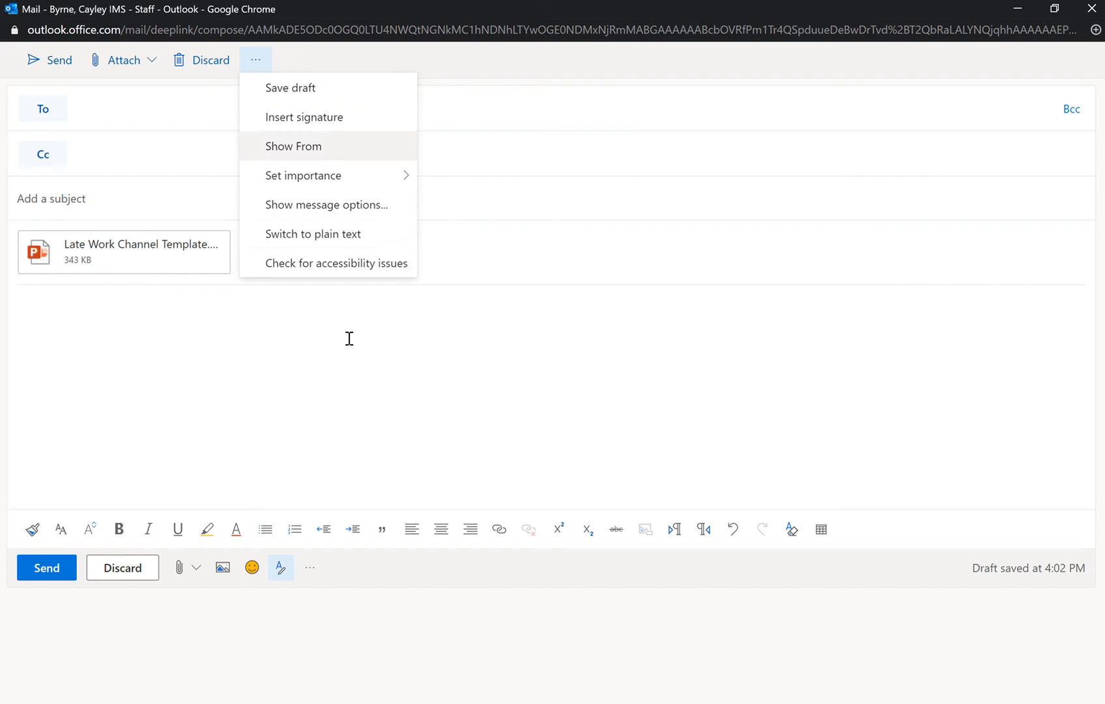
{"action": "left_click", "coordinate": [338, 402]}
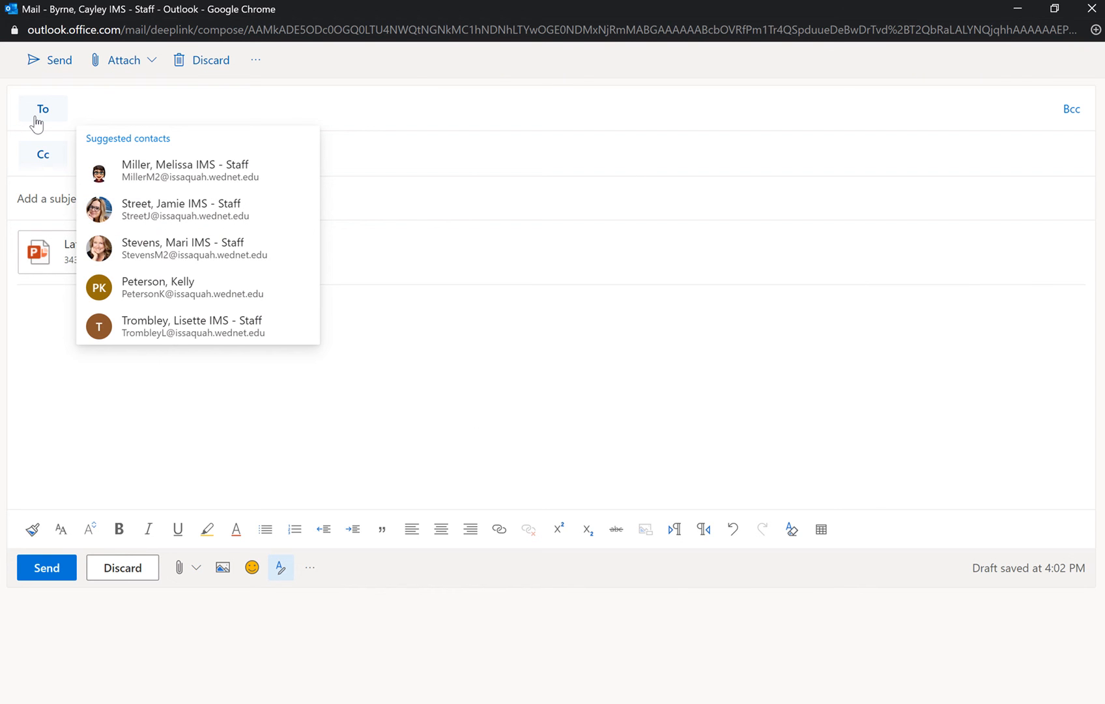
{"action": "left_click", "coordinate": [390, 415]}
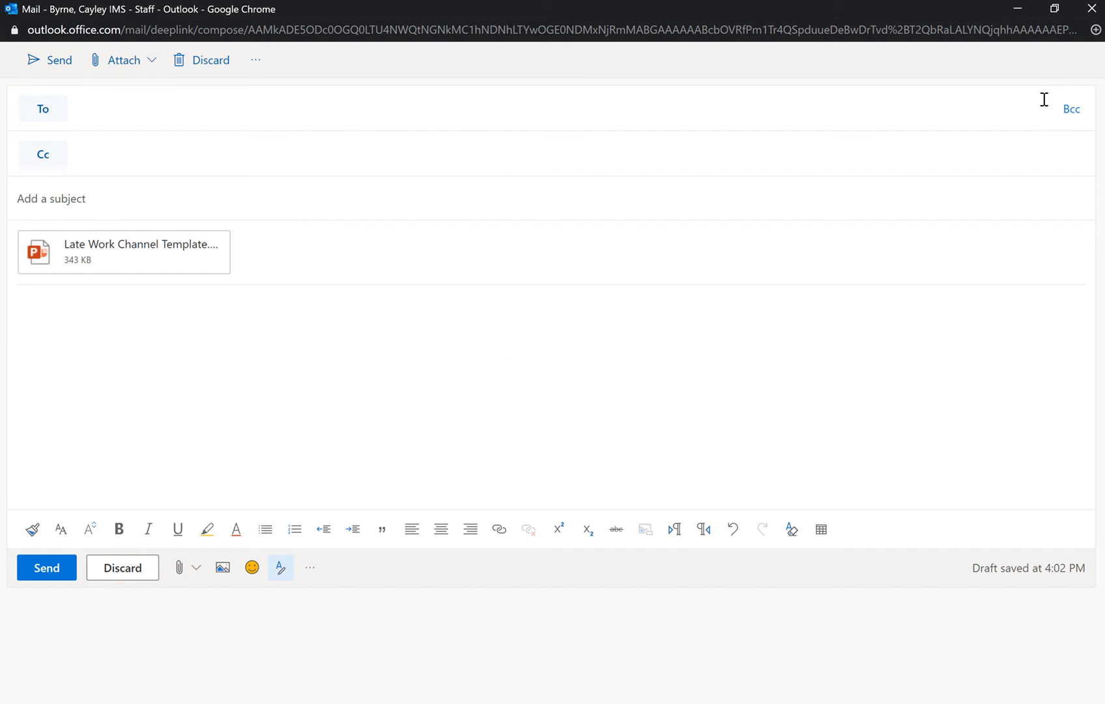
{"action": "left_click", "coordinate": [336, 310]}
{"action": "left_click", "coordinate": [262, 115]}
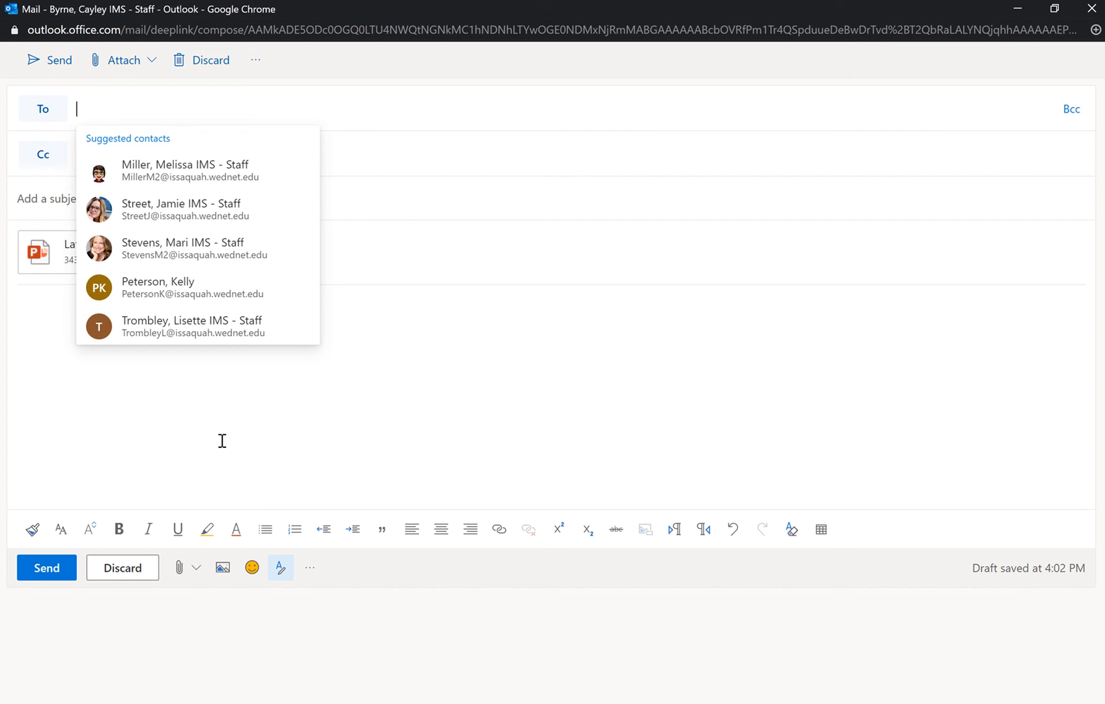
{"action": "left_click", "coordinate": [259, 471]}
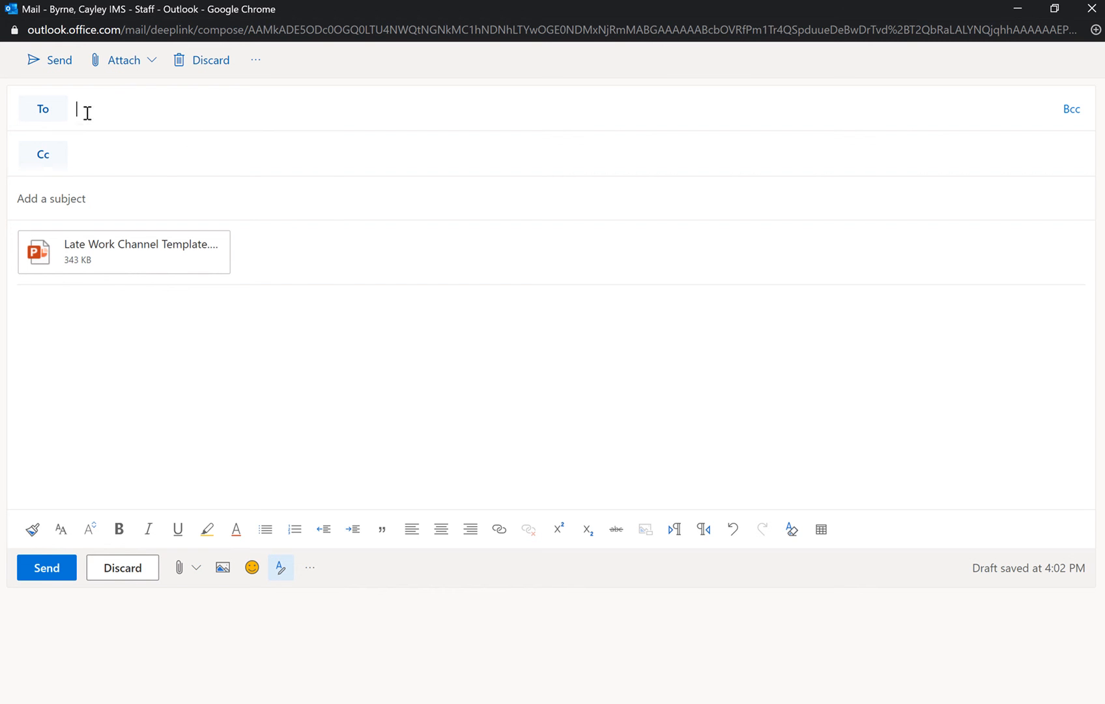
{"action": "left_click", "coordinate": [468, 153]}
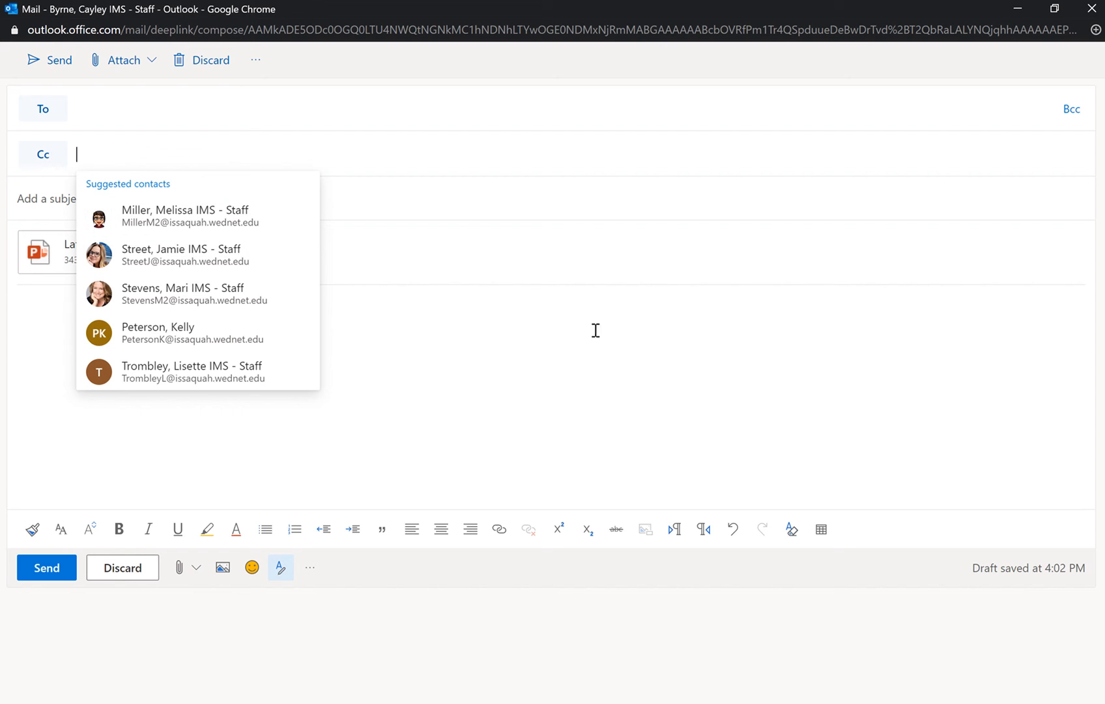
{"action": "left_click", "coordinate": [622, 324]}
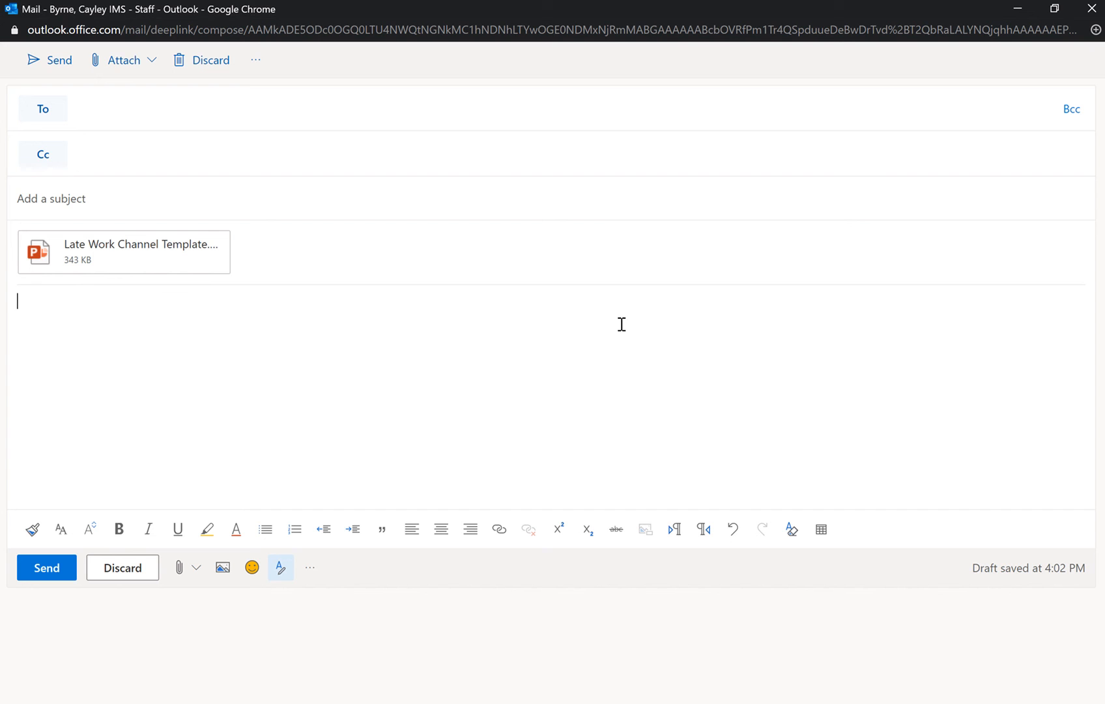
Step: Add the Bcc line to the email and view its suggested contacts
{"action": "left_click", "coordinate": [1073, 109]}
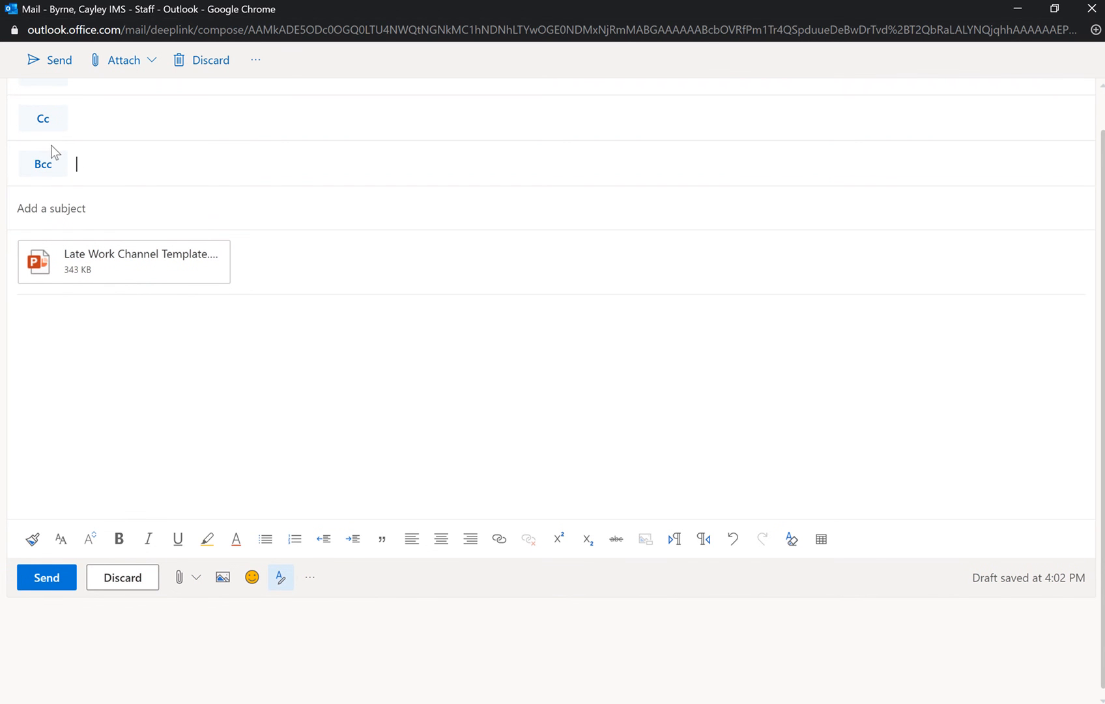
{"action": "scroll", "coordinate": [79, 169], "scroll_direction": "up", "scroll_amount": 1}
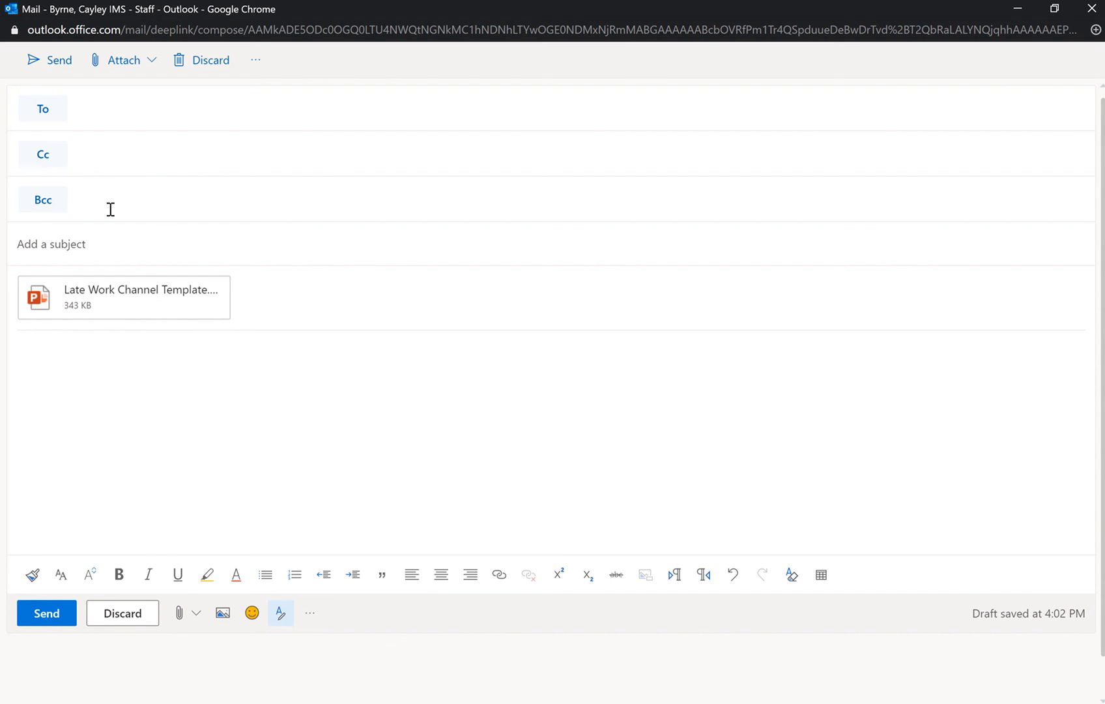
{"action": "left_click", "coordinate": [357, 218]}
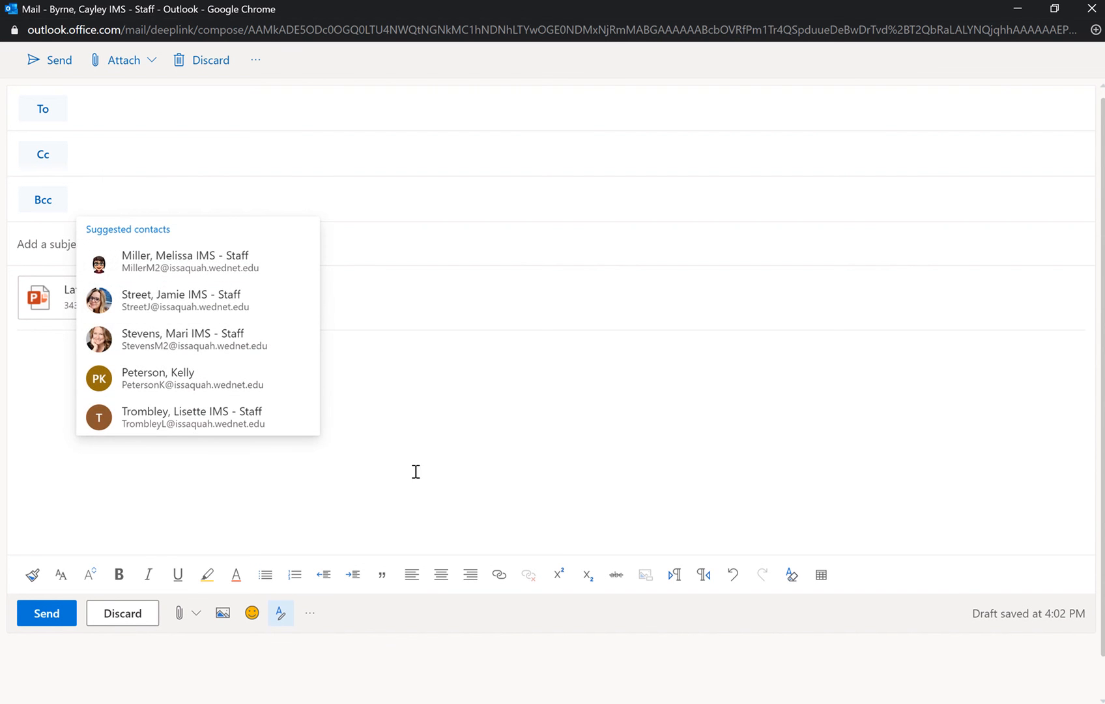
{"action": "left_click", "coordinate": [501, 454]}
{"action": "left_click", "coordinate": [154, 199]}
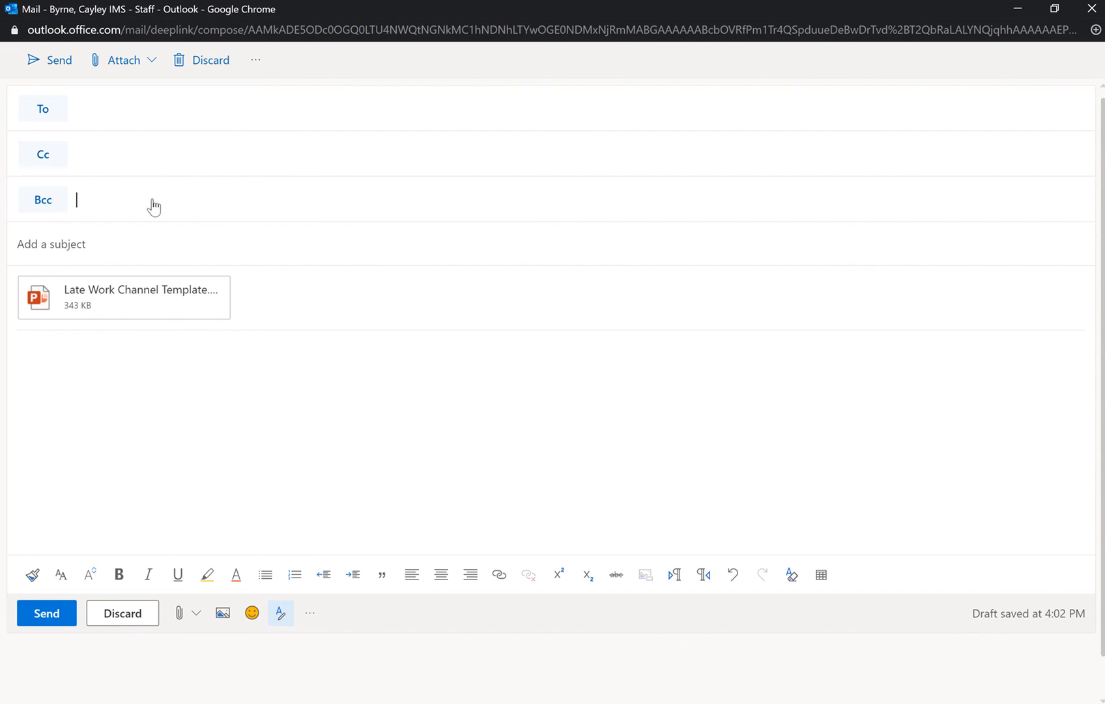
{"action": "left_click", "coordinate": [497, 430]}
{"action": "left_click", "coordinate": [93, 247]}
Step: Write a "Dear" greeting to the teacher and the text "Here is the powerpoint we made for class. Let us know if we need to fix anything."
{"action": "left_click", "coordinate": [188, 362]}
{"action": "scroll", "coordinate": [261, 325], "scroll_direction": "down", "scroll_amount": 1}
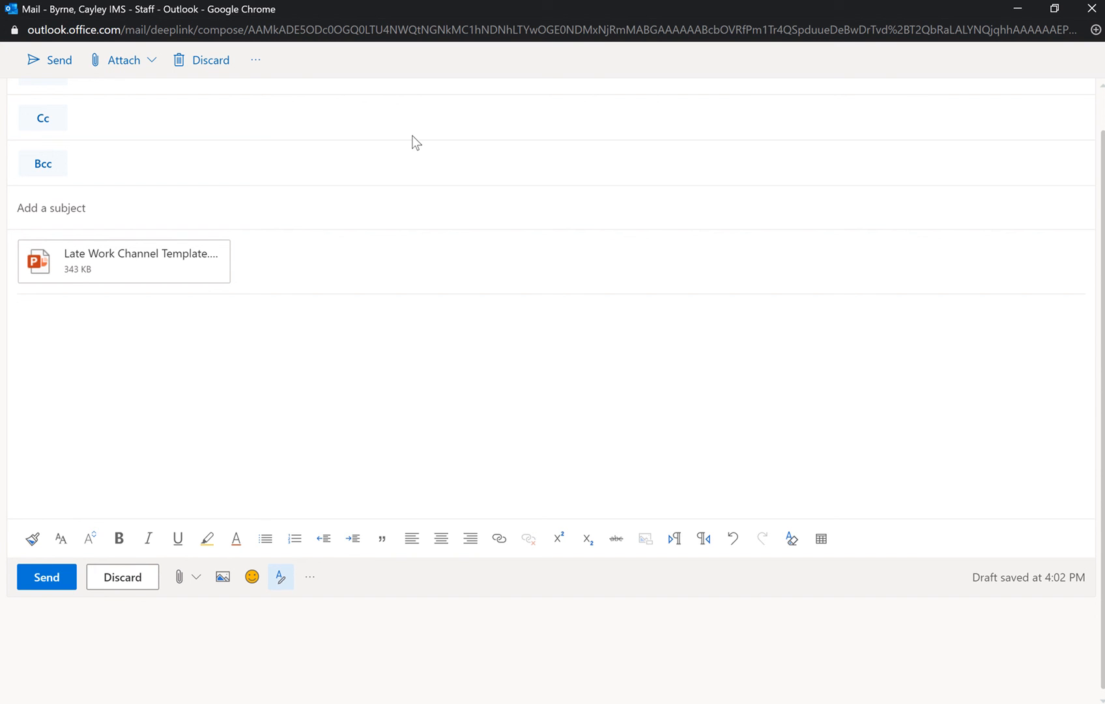
{"action": "type", "text": "Dear"}
{"action": "type", "text": "Mrs. Stevens,"}
{"action": "key", "text": "Return"}
{"action": "key", "text": "Return"}
{"action": "type", "text": "Here is the power"}
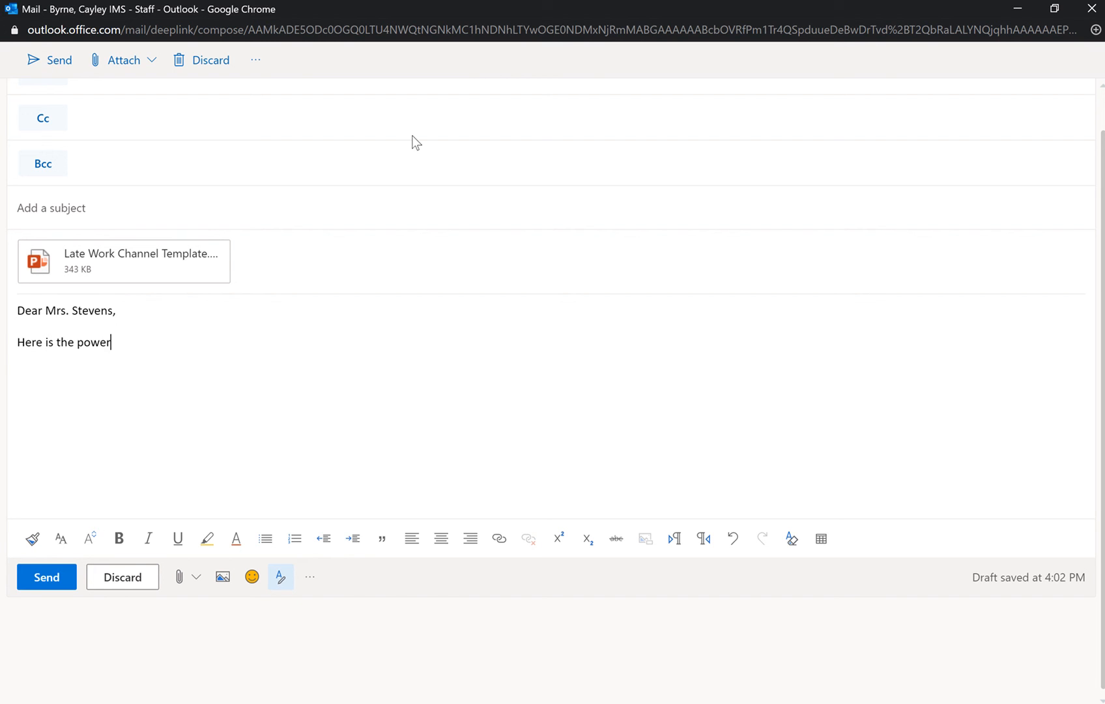
{"action": "type", "text": "point we made"}
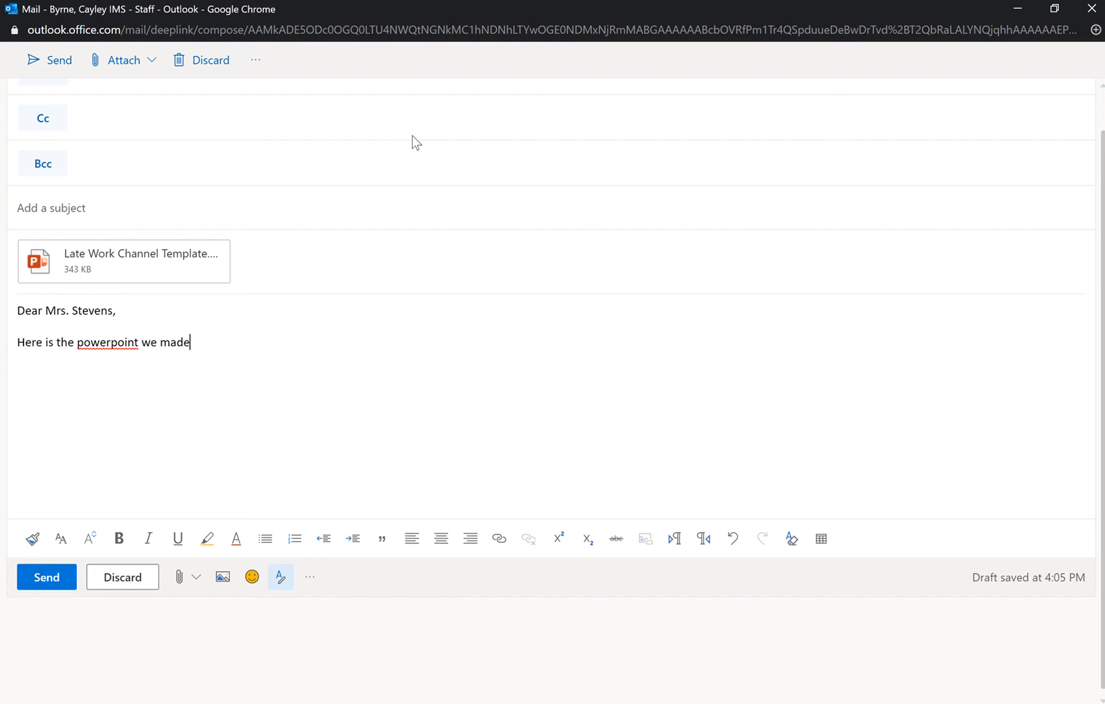
{"action": "type", "text": " for class. Let us know if we ne"}
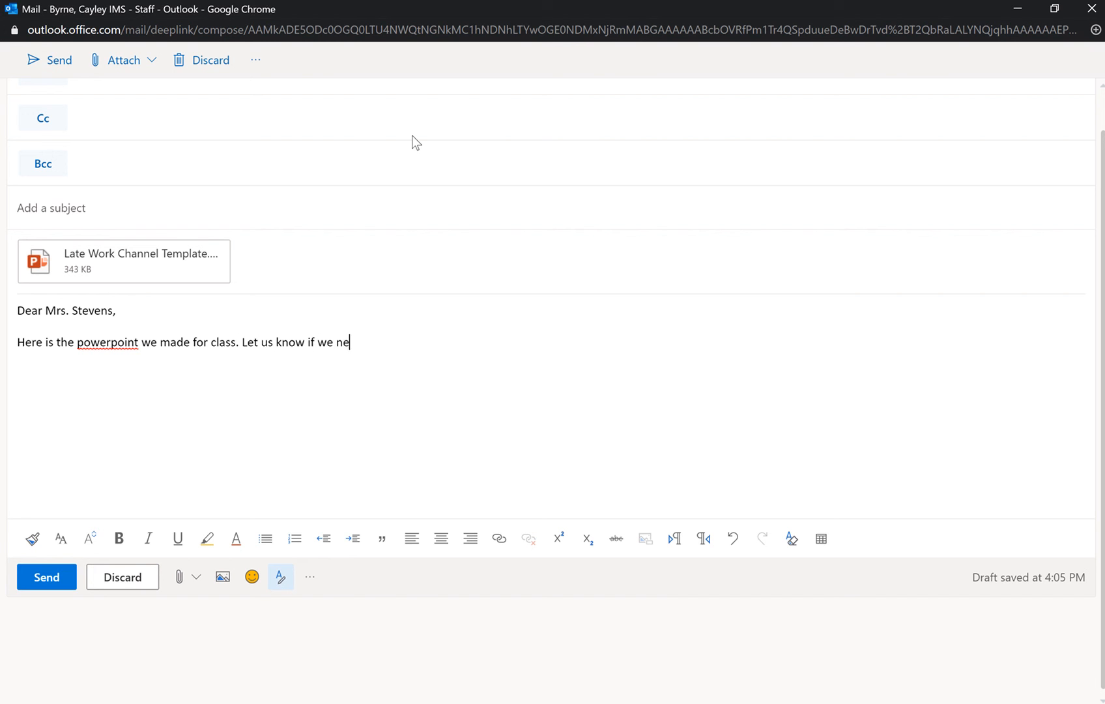
{"action": "type", "text": "ed to fix anything."}
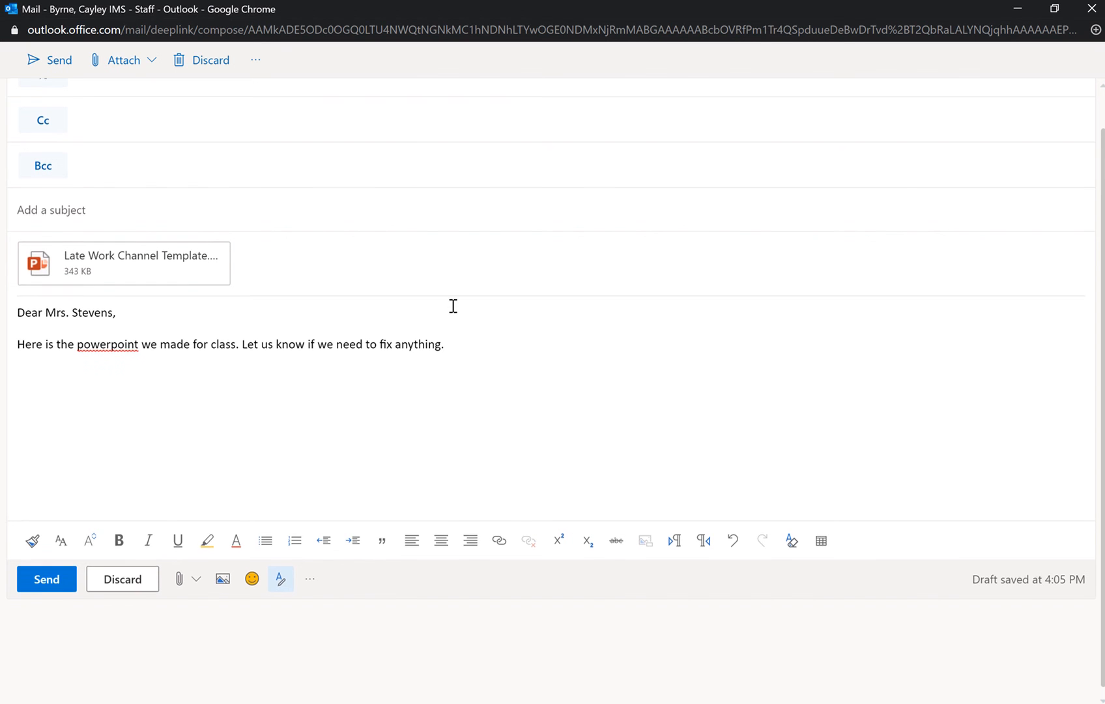
Step: End the message with "Sincerely," and the sender's name followed by "& group"
{"action": "scroll", "coordinate": [260, 196], "scroll_direction": "up", "scroll_amount": 1}
{"action": "left_click", "coordinate": [96, 109]}
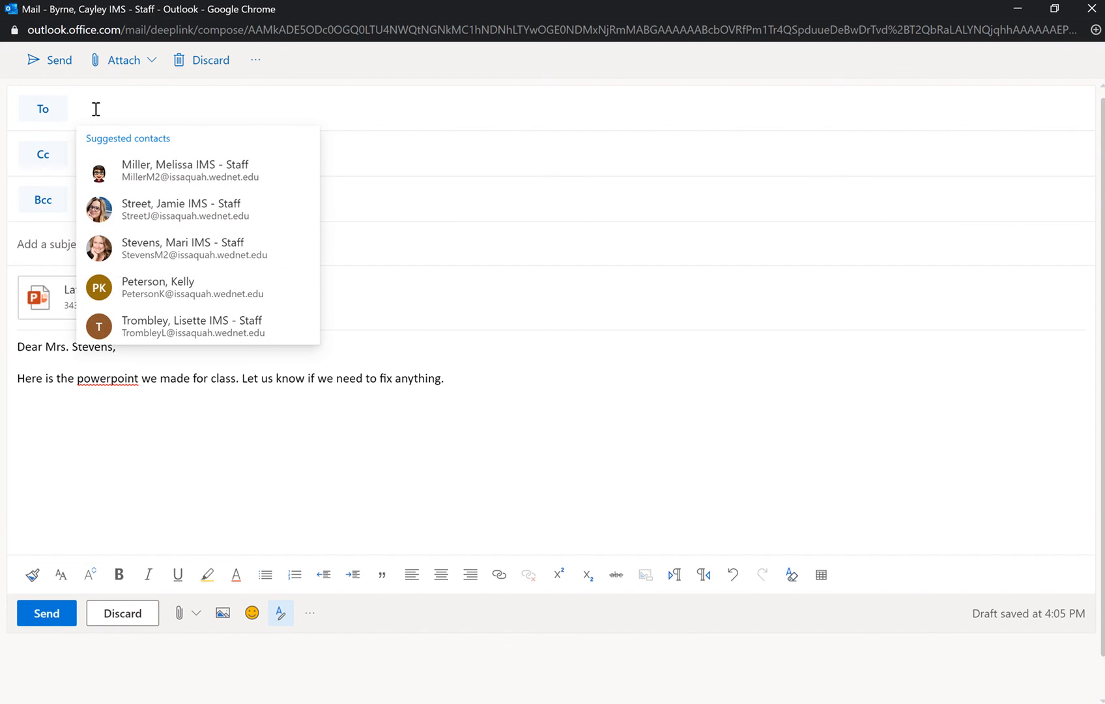
{"action": "left_click", "coordinate": [541, 499]}
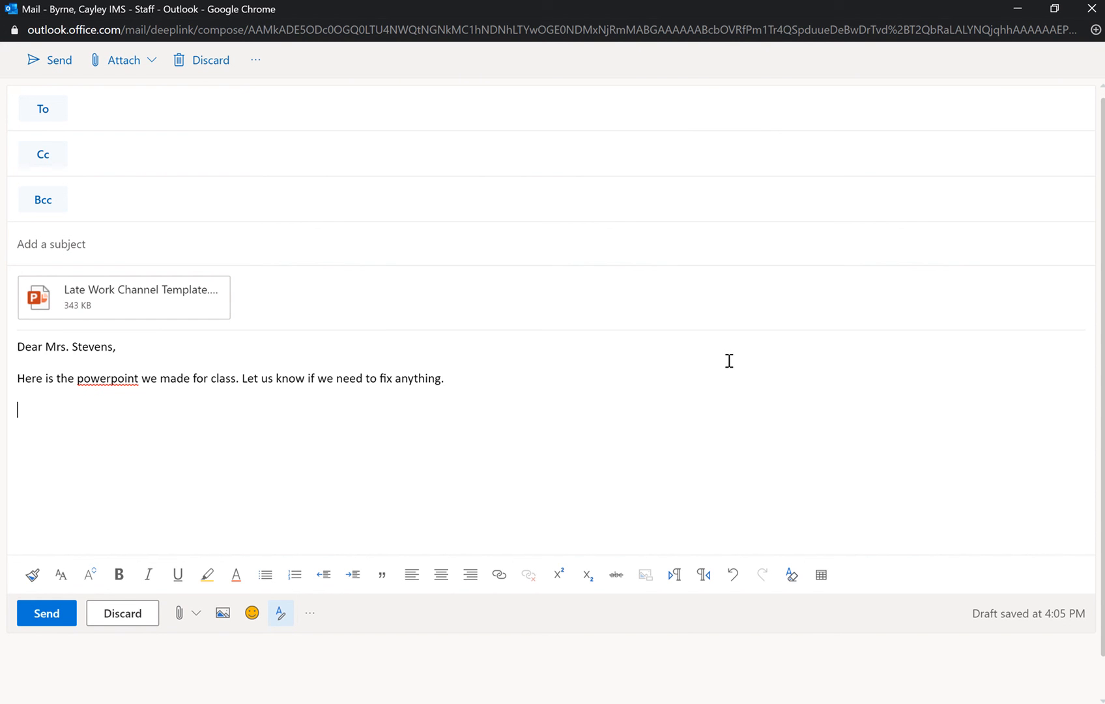
{"action": "type", "text": "ncerely, "}
{"action": "type", "text": "Ms. Byrne"}
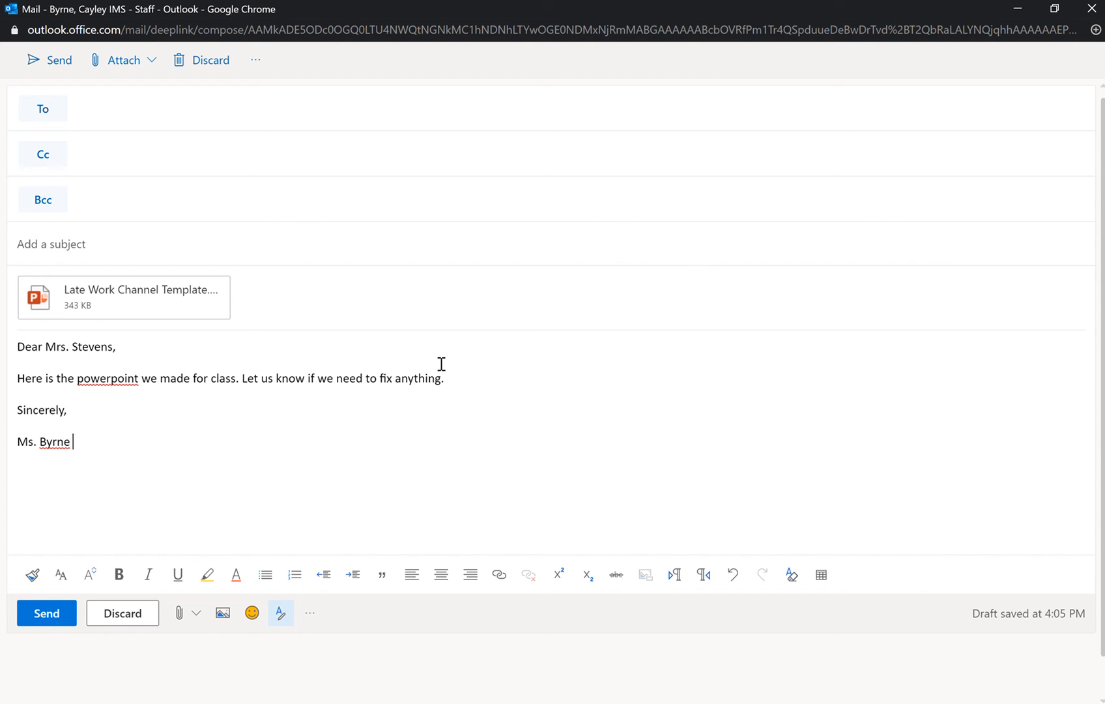
{"action": "type", "text": " & groups"}
Step: Correct the misspelled "powerpoint" in the message body to the suggested spelling "PowerPoint"
{"action": "right_click", "coordinate": [136, 376]}
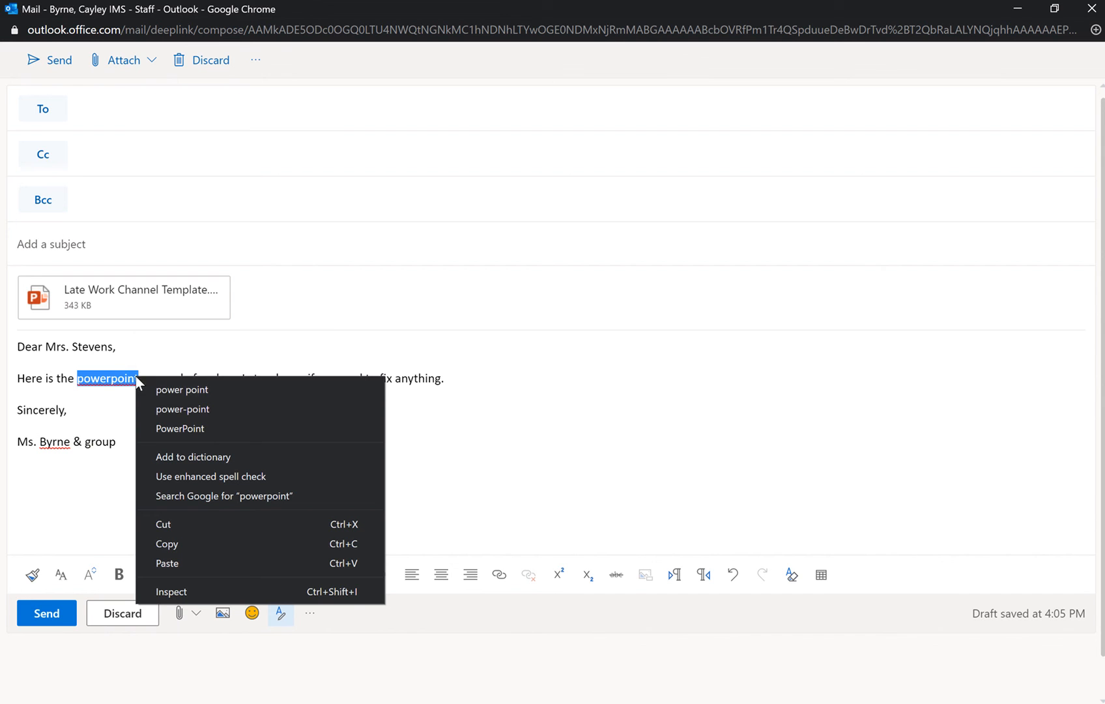
{"action": "left_click", "coordinate": [183, 428]}
{"action": "left_click", "coordinate": [209, 439]}
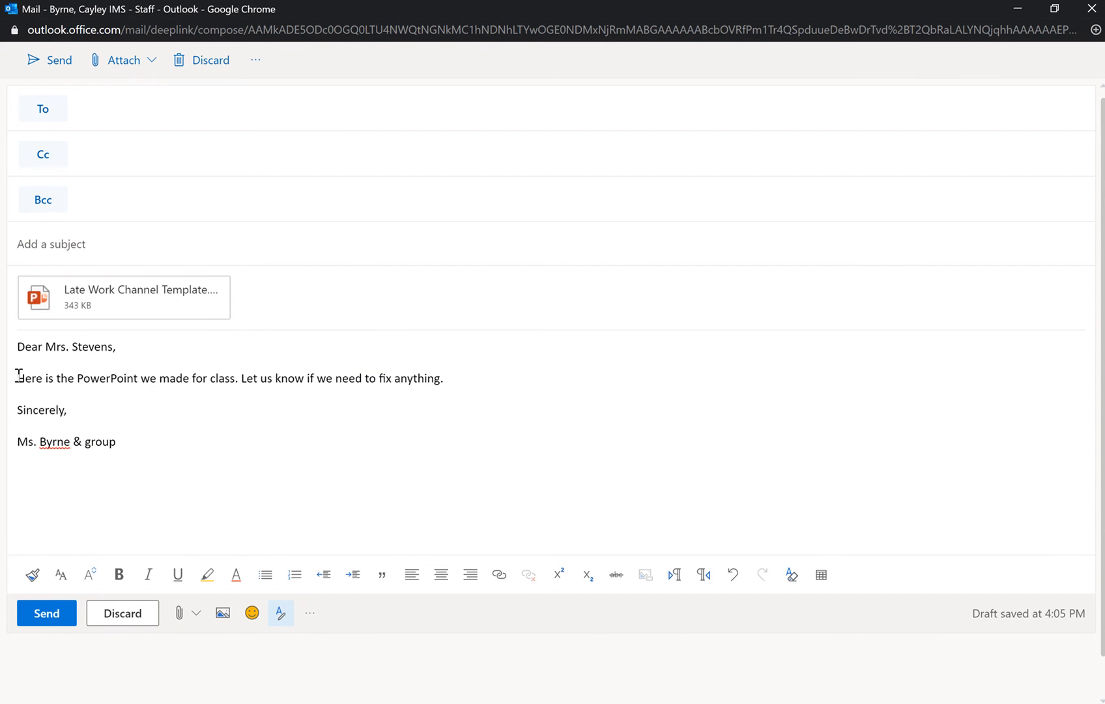
Step: Select the whole message text and look through the available font sizes, fonts and attachment sources
{"action": "left_click_drag", "start_coordinate": [18, 343], "coordinate": [157, 439]}
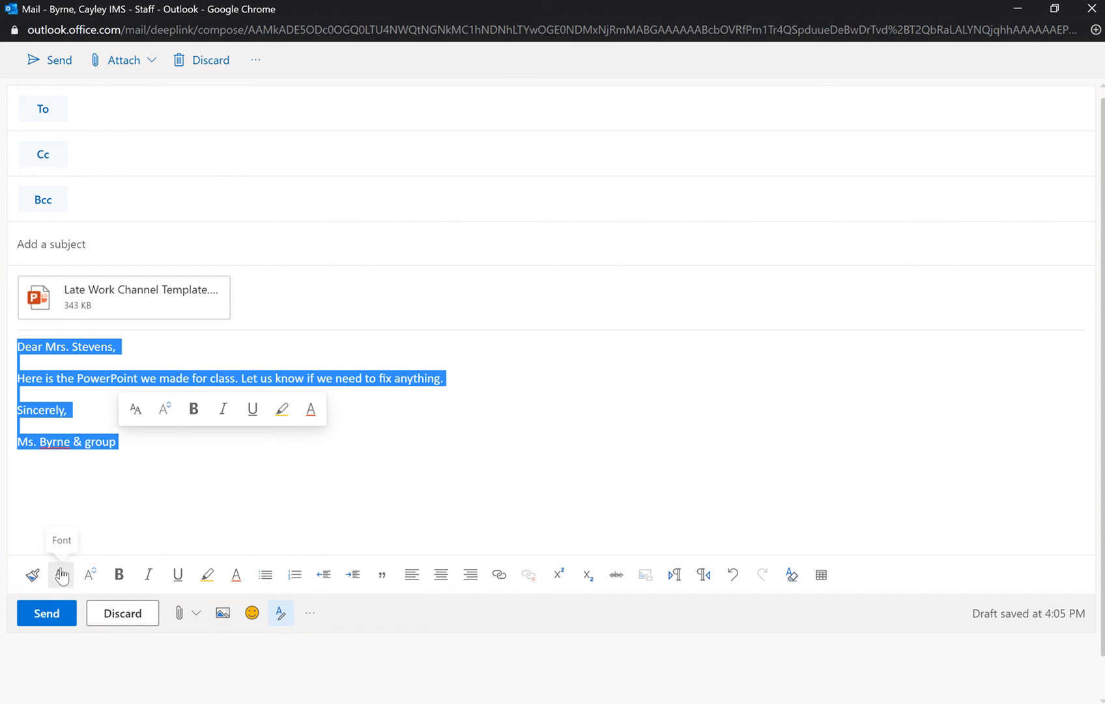
{"action": "left_click", "coordinate": [99, 569]}
{"action": "scroll", "coordinate": [121, 458], "scroll_direction": "down", "scroll_amount": 4}
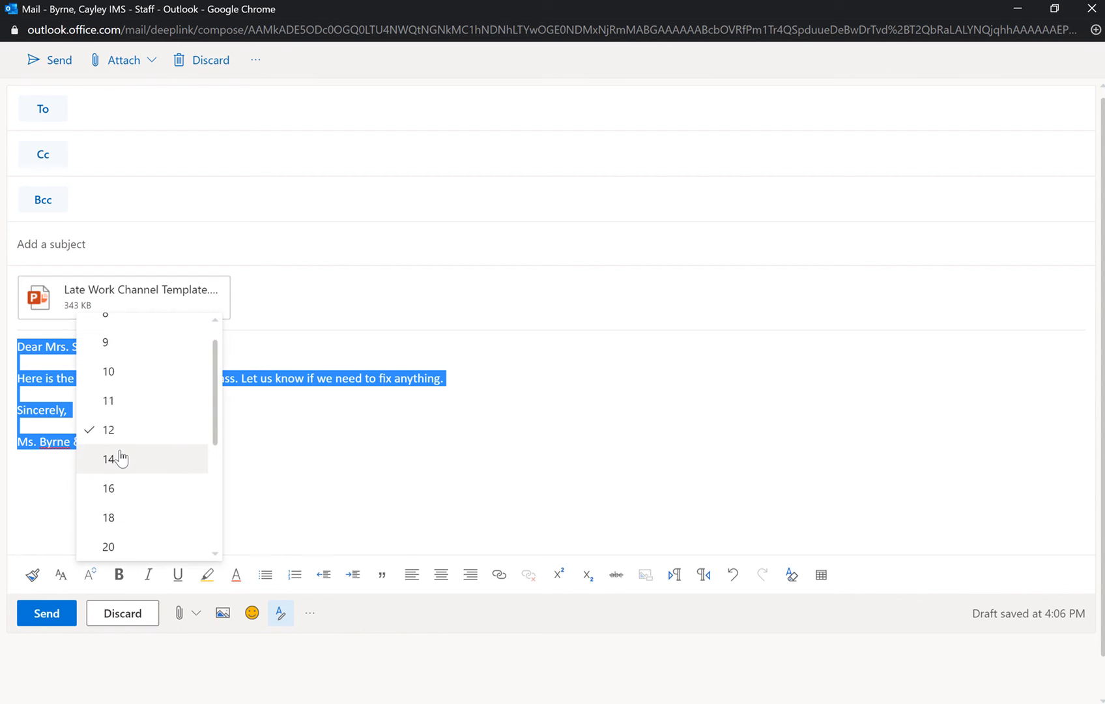
{"action": "left_click", "coordinate": [293, 436]}
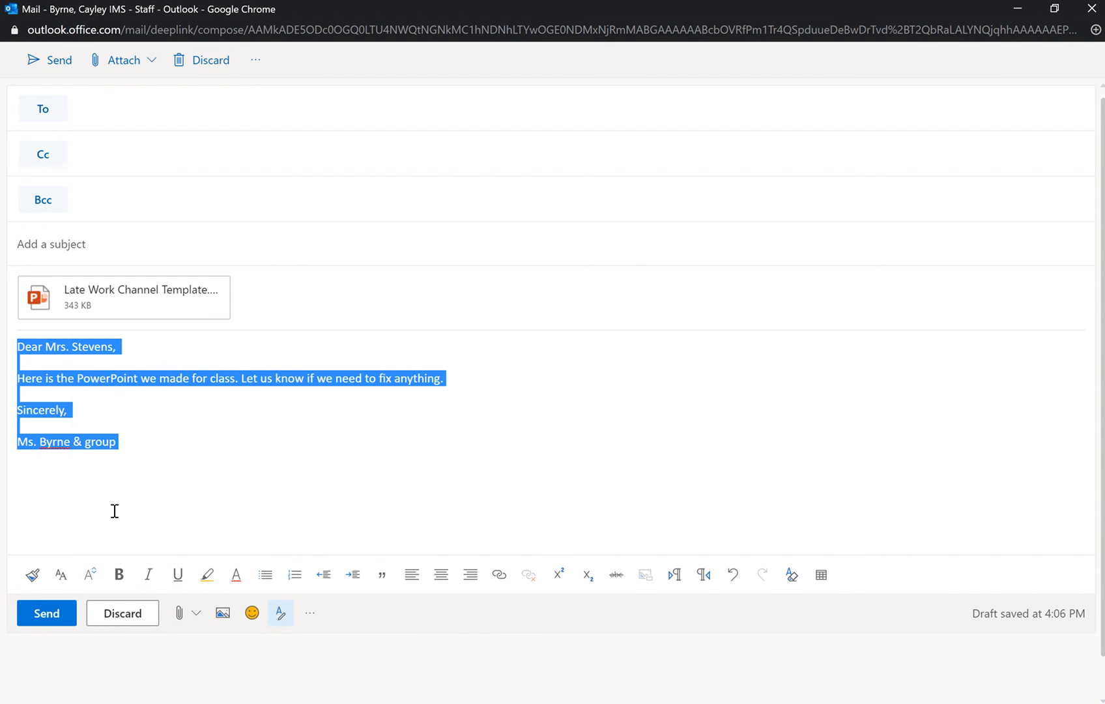
{"action": "left_click", "coordinate": [61, 574]}
{"action": "scroll", "coordinate": [94, 518], "scroll_direction": "down", "scroll_amount": 3}
{"action": "left_click", "coordinate": [274, 490]}
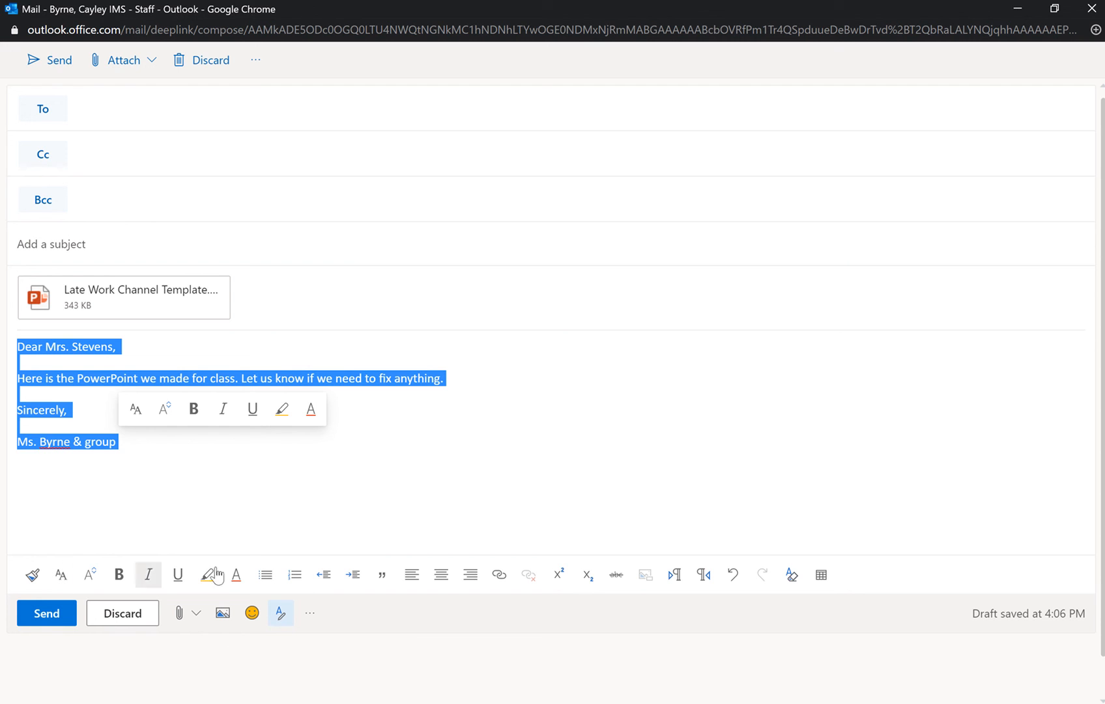
{"action": "left_click", "coordinate": [193, 623]}
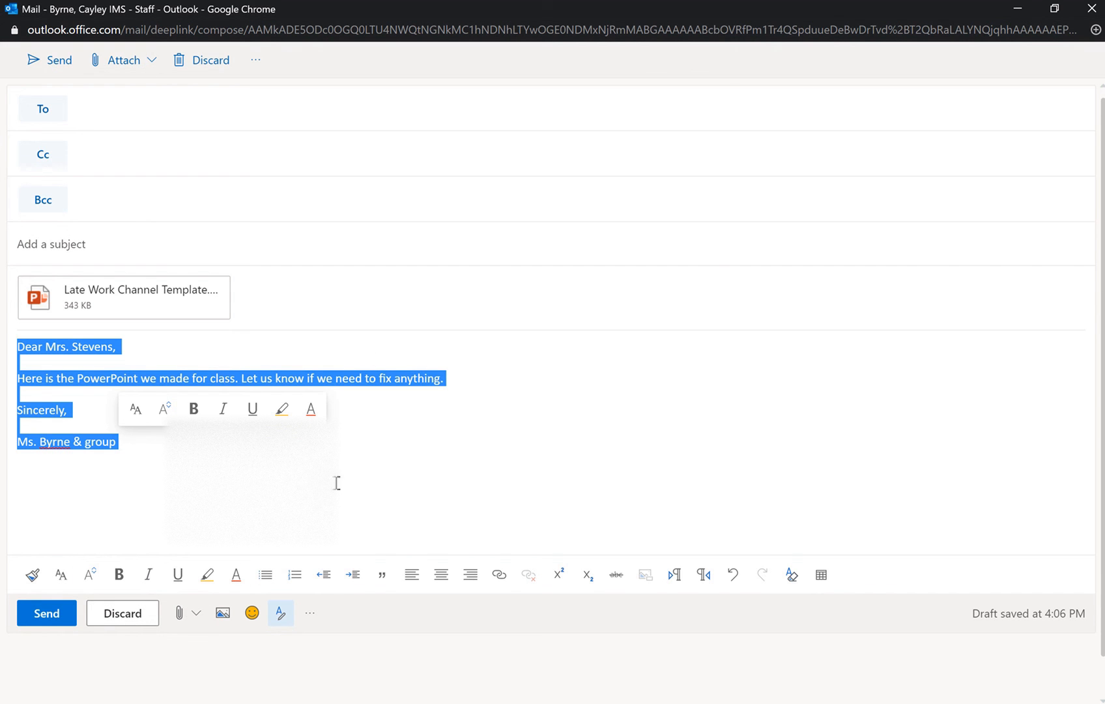
{"action": "left_click", "coordinate": [195, 618]}
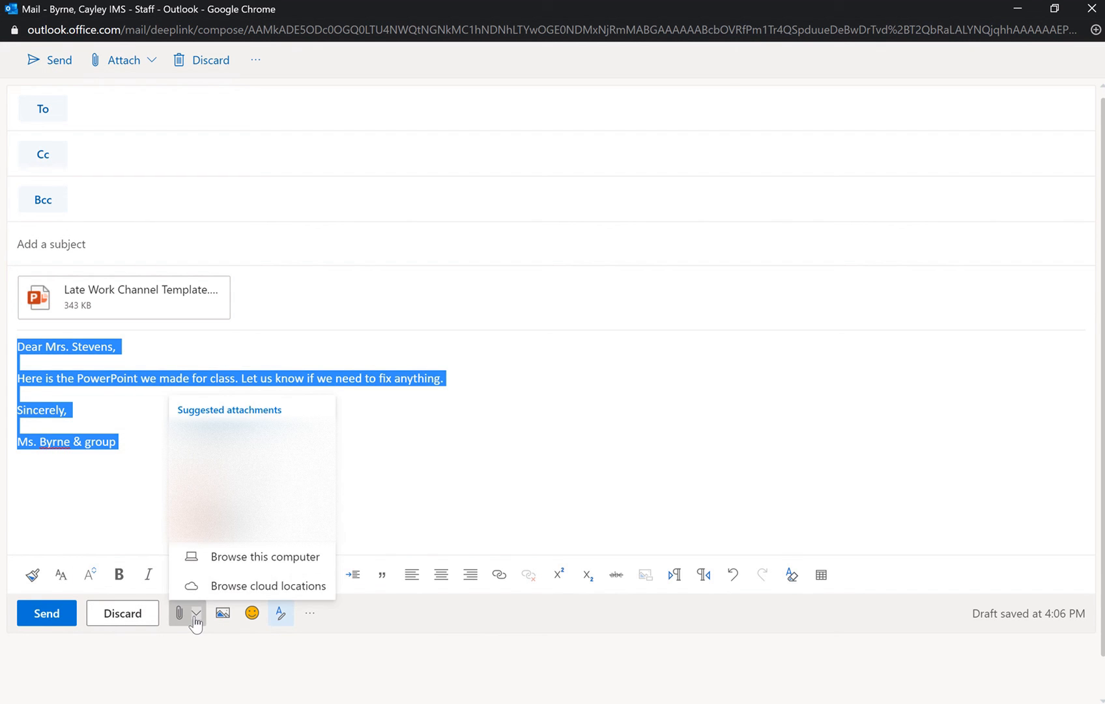
{"action": "left_click", "coordinate": [197, 669]}
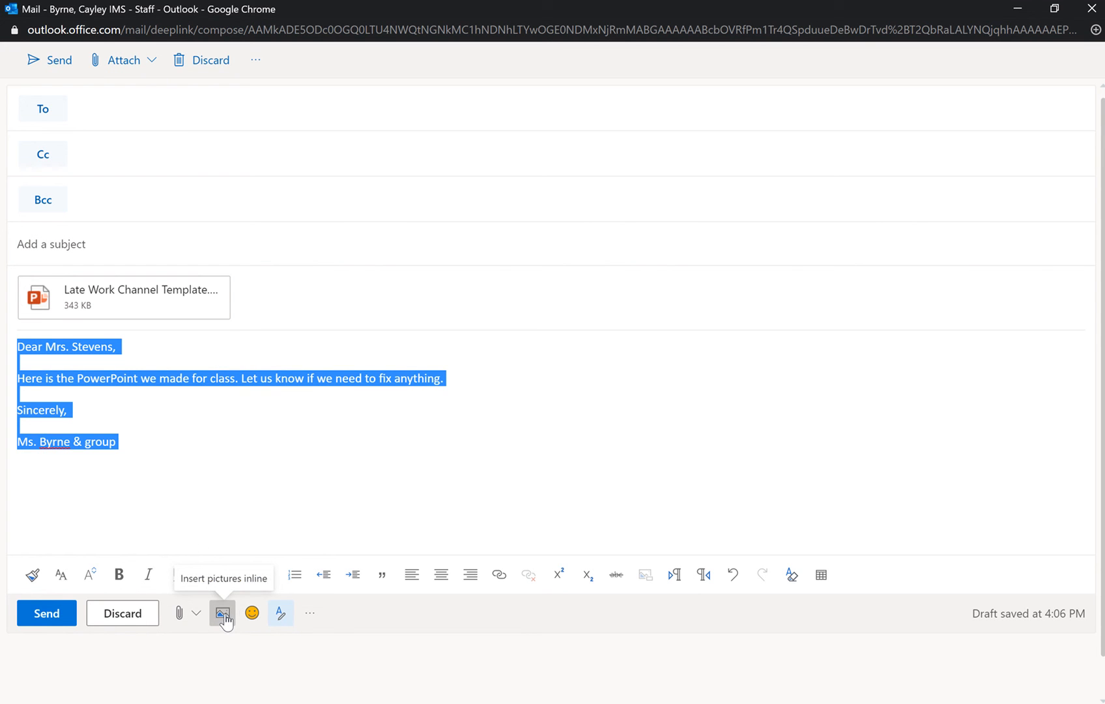
Step: Hide the text formatting options, look through the additional message options and leave the message text deselected
{"action": "left_click", "coordinate": [287, 622]}
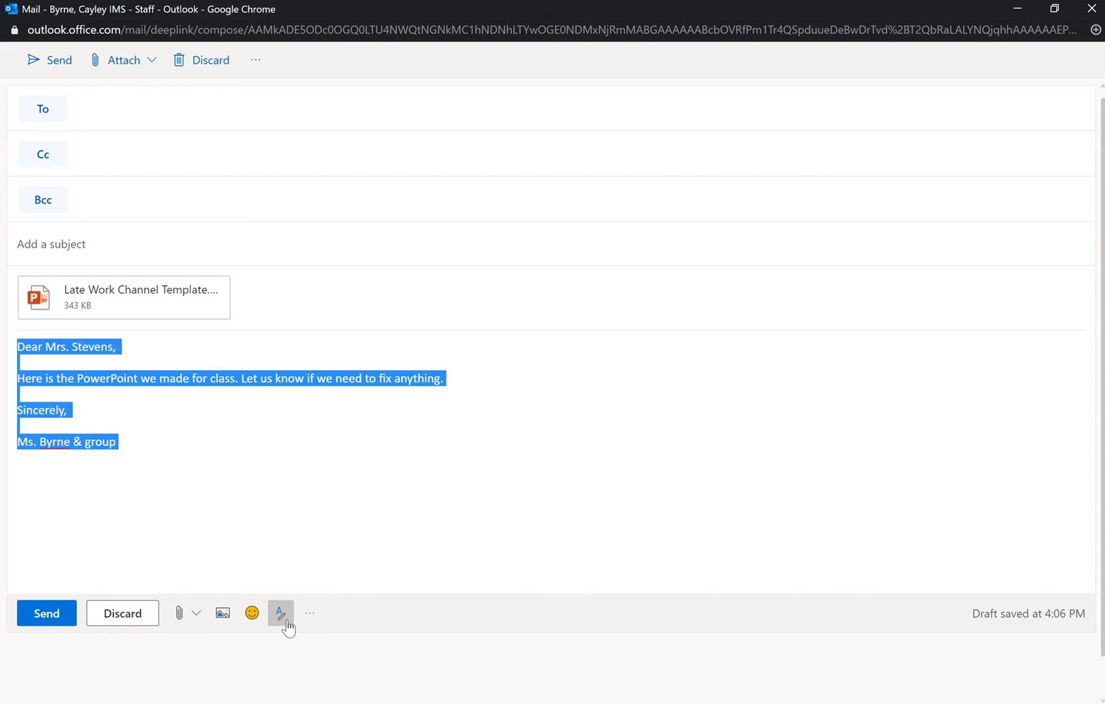
{"action": "left_click", "coordinate": [310, 624]}
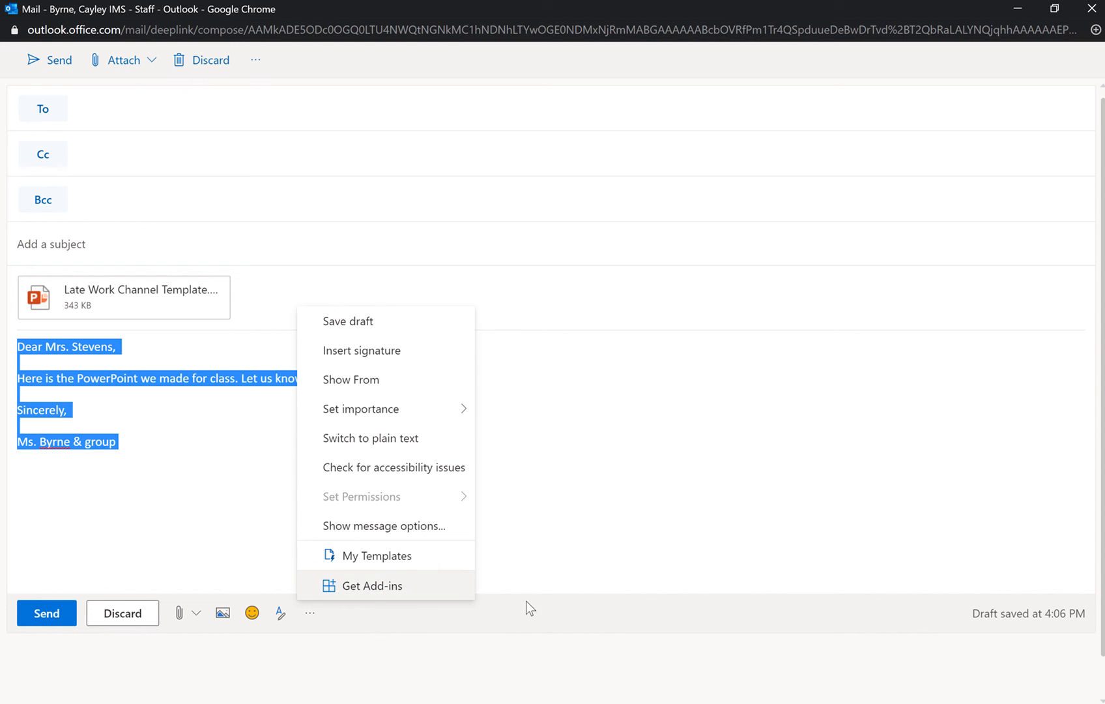
{"action": "left_click", "coordinate": [380, 662]}
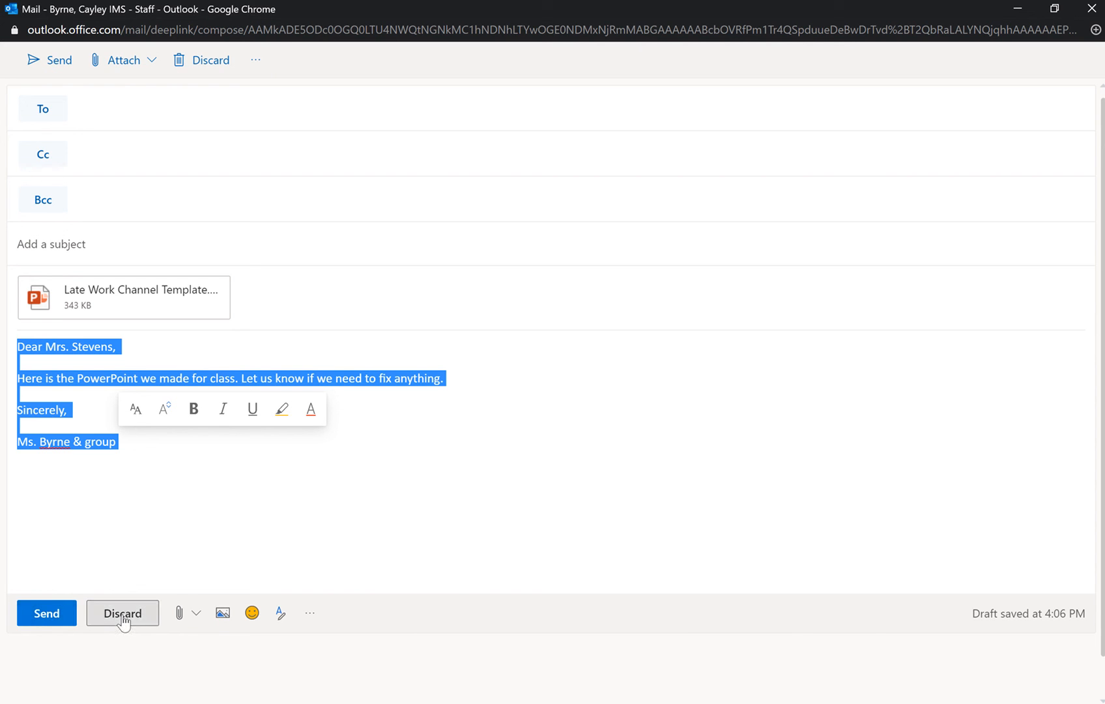
{"action": "left_click", "coordinate": [500, 452]}
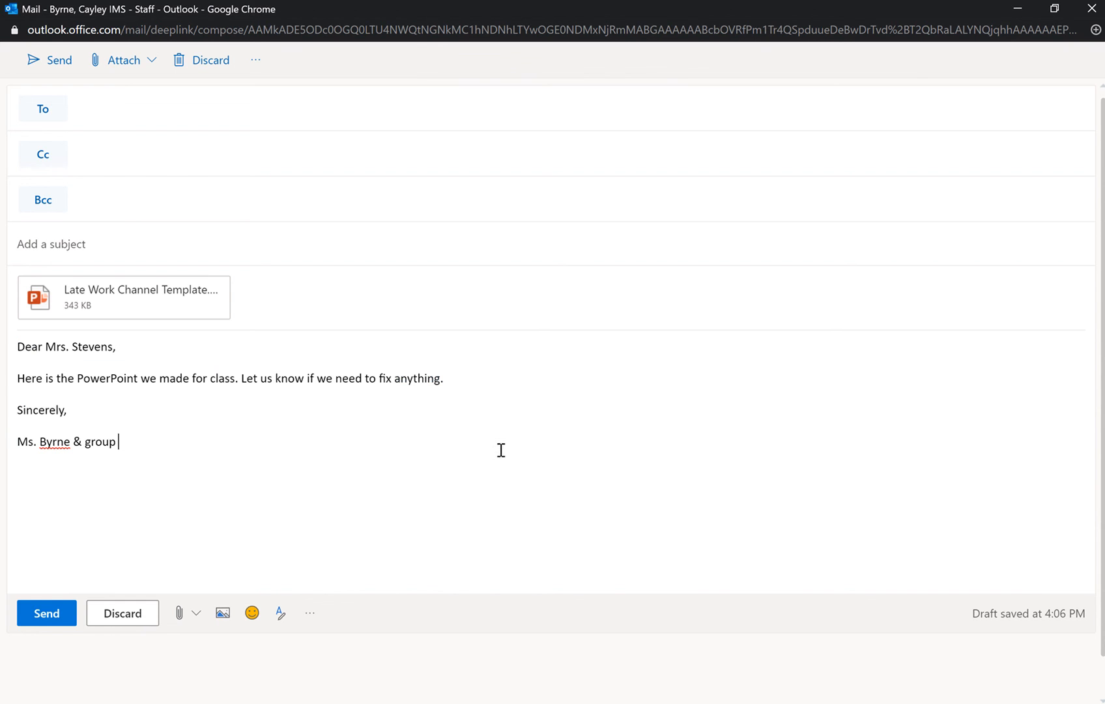
Step: Fill in the subject as "PowerPoint for class -" followed by the sender's last name and "(group name)"
{"action": "left_click", "coordinate": [60, 243]}
{"action": "type", "text": "PowerPoint for class -"}
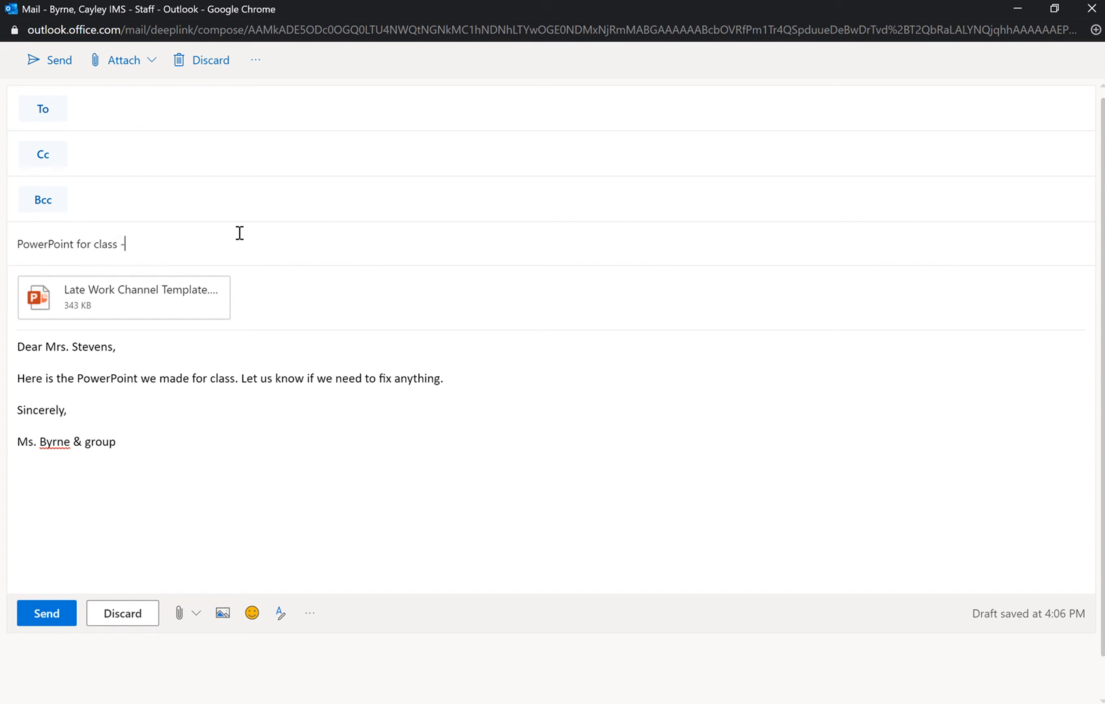
{"action": "type", "text": " Byrne"}
{"action": "left_click", "coordinate": [293, 460]}
{"action": "left_click", "coordinate": [204, 251]}
{"action": "type", "text": "(group namee"}
Step: Address the email to the teacher greeted in the message and add a second suggested contact as Cc recipient
{"action": "left_click", "coordinate": [98, 111]}
{"action": "type", "text": "sten"}
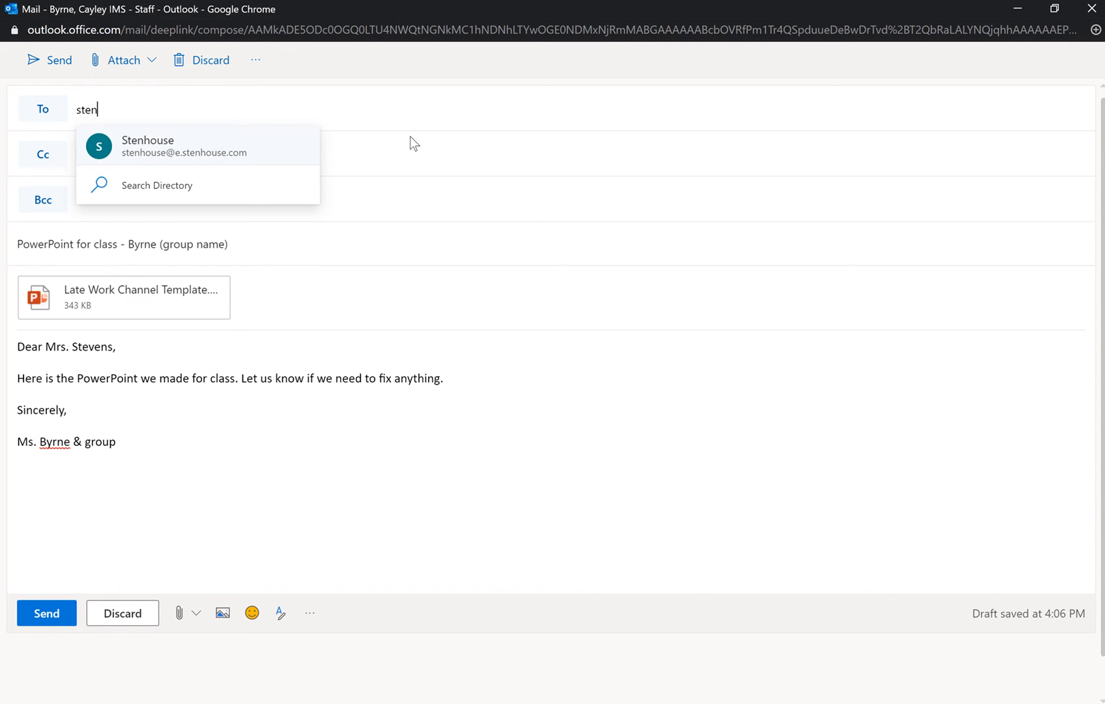
{"action": "key", "text": "BackSpace"}
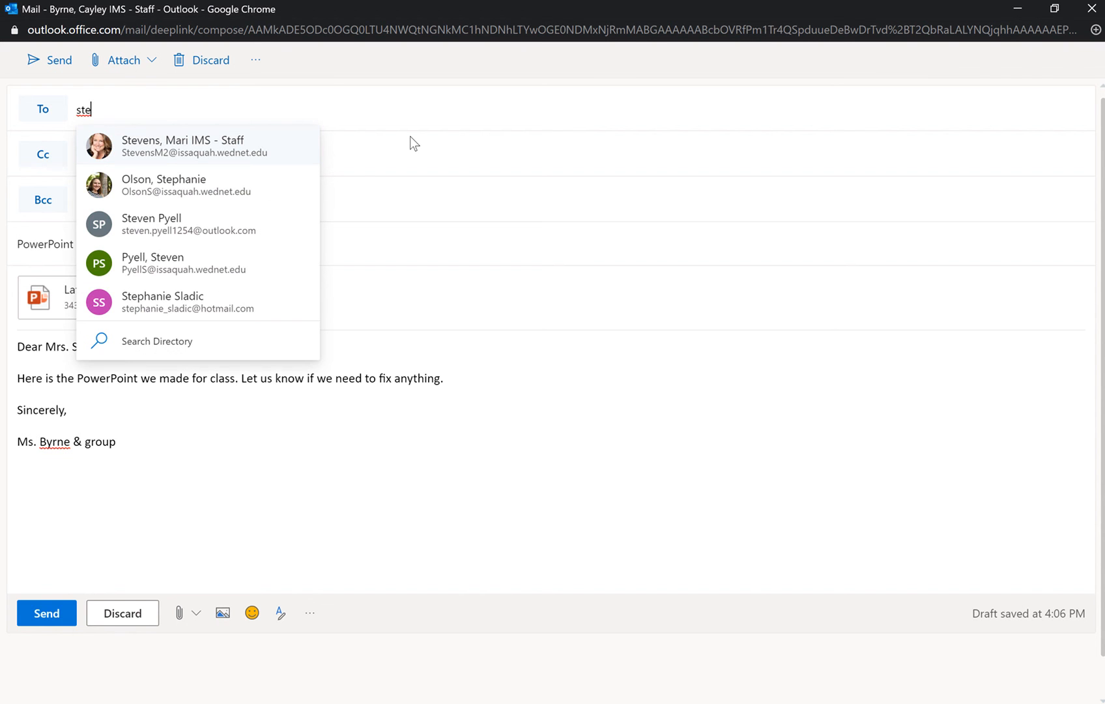
{"action": "key", "text": "Return"}
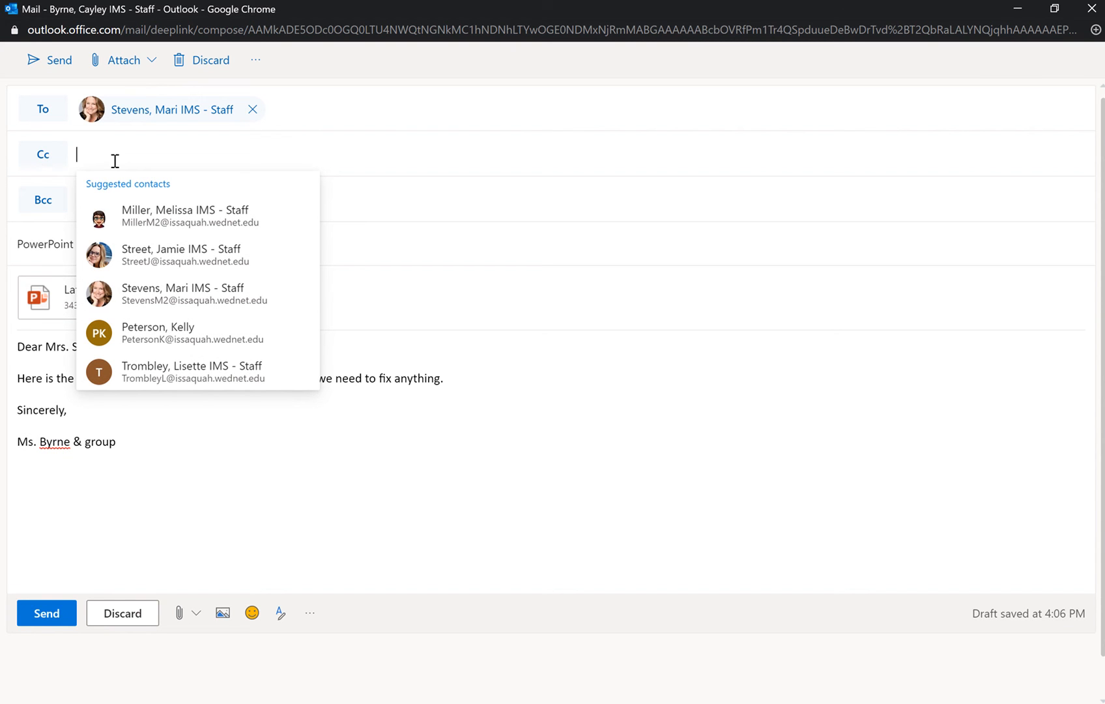
{"action": "type", "text": "olso"}
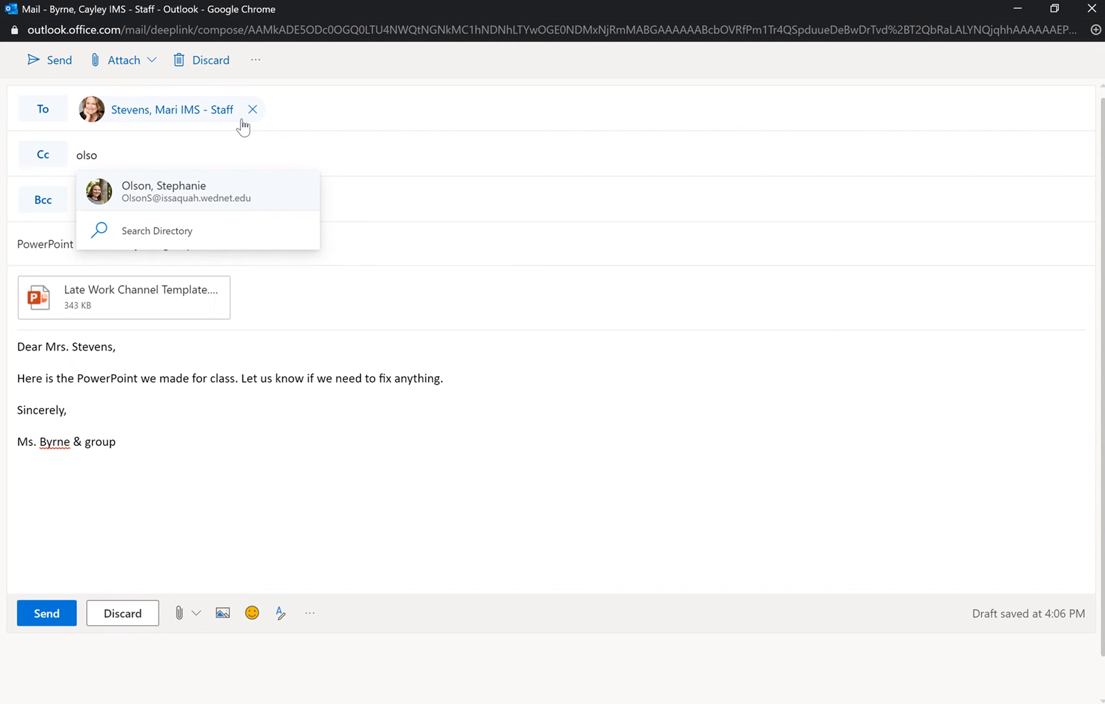
{"action": "key", "text": "Return"}
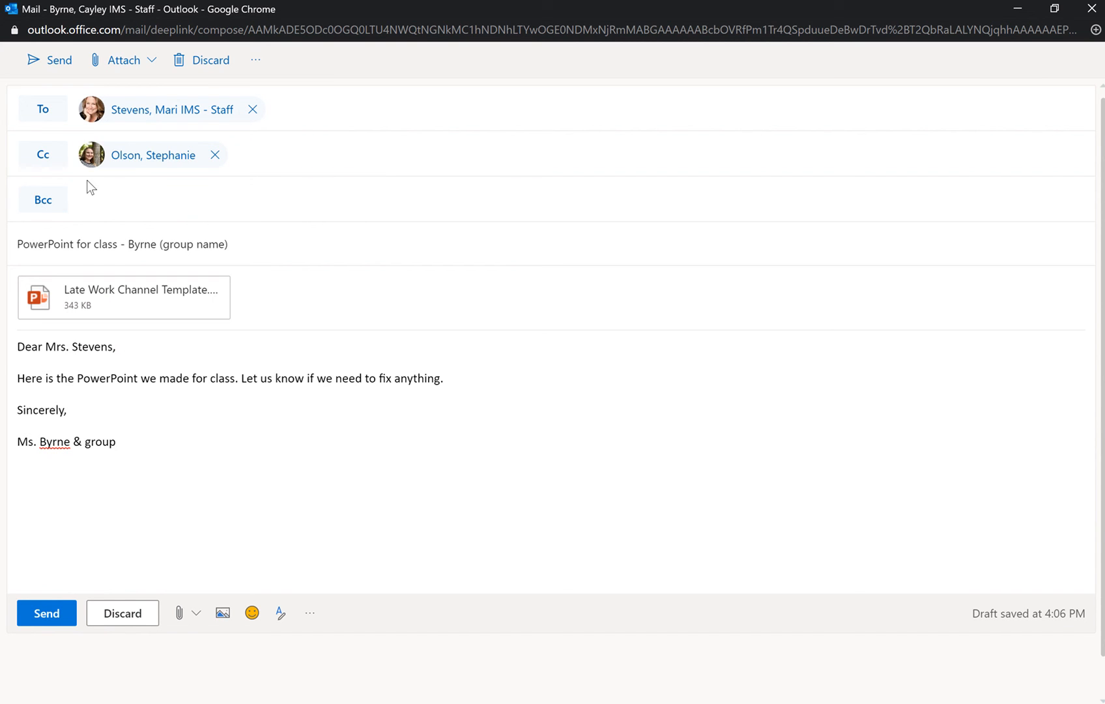